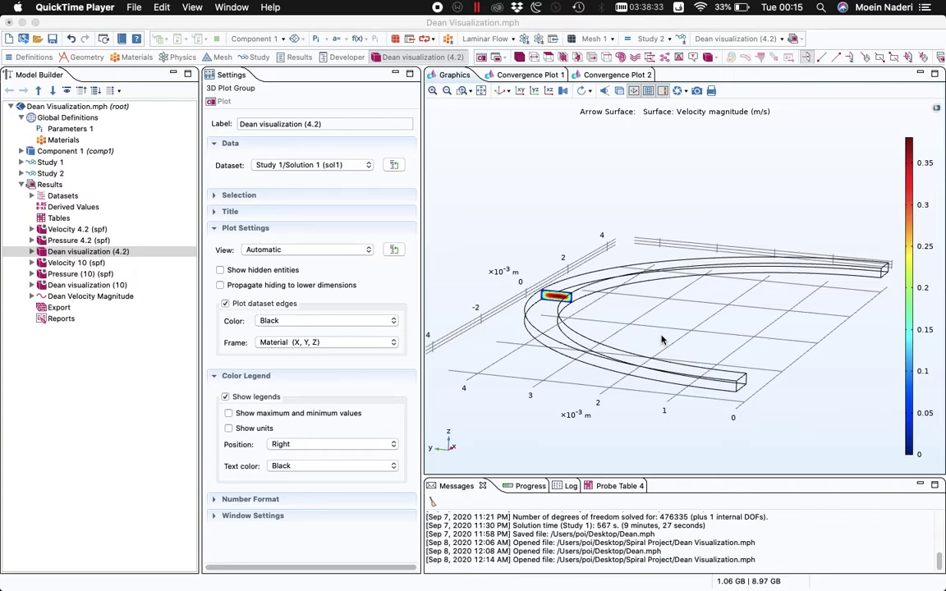
Step: Examine the velocity magnitude and secondary-flow arrows on the curved channel's mid cross-section in the Dean visualization (4.2) plot
left_click_drag(663, 340, 689, 362)
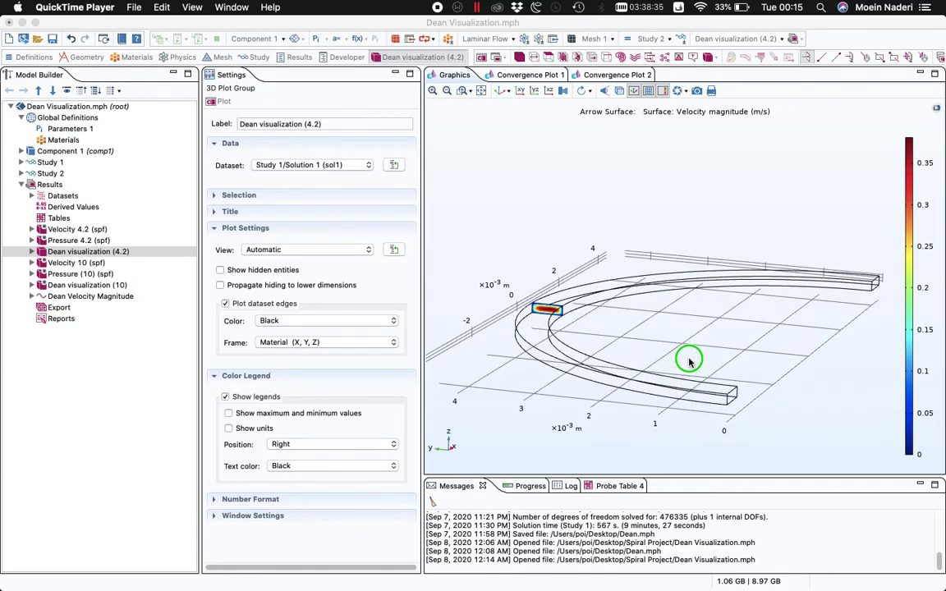
right_click_drag(721, 370, 704, 373)
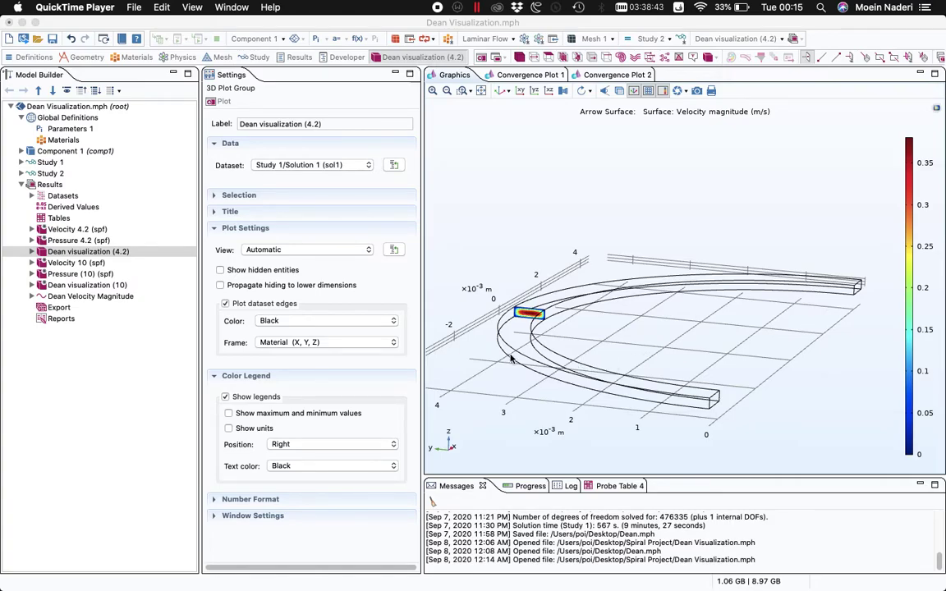
scroll(510, 358, "up", 8)
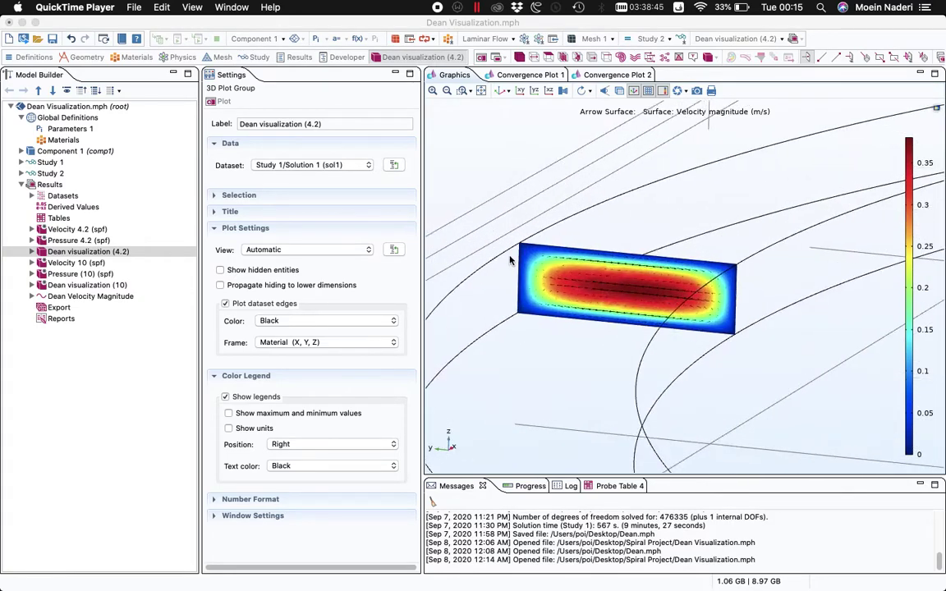
scroll(510, 260, "up", 3)
scroll(619, 295, "up", 3)
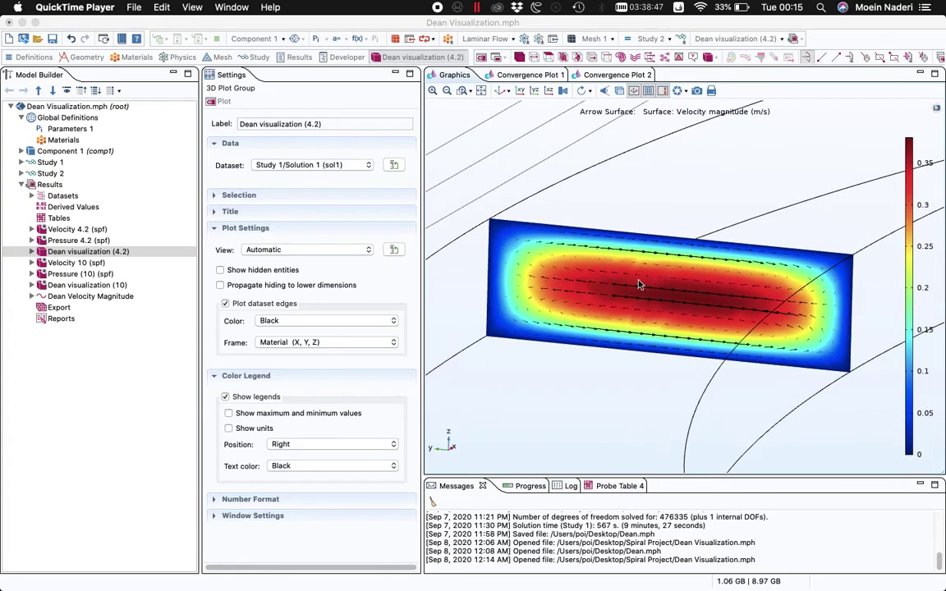
mouse_move(694, 292)
left_mouse_down()
mouse_move(696, 301)
mouse_move(688, 288)
left_mouse_up()
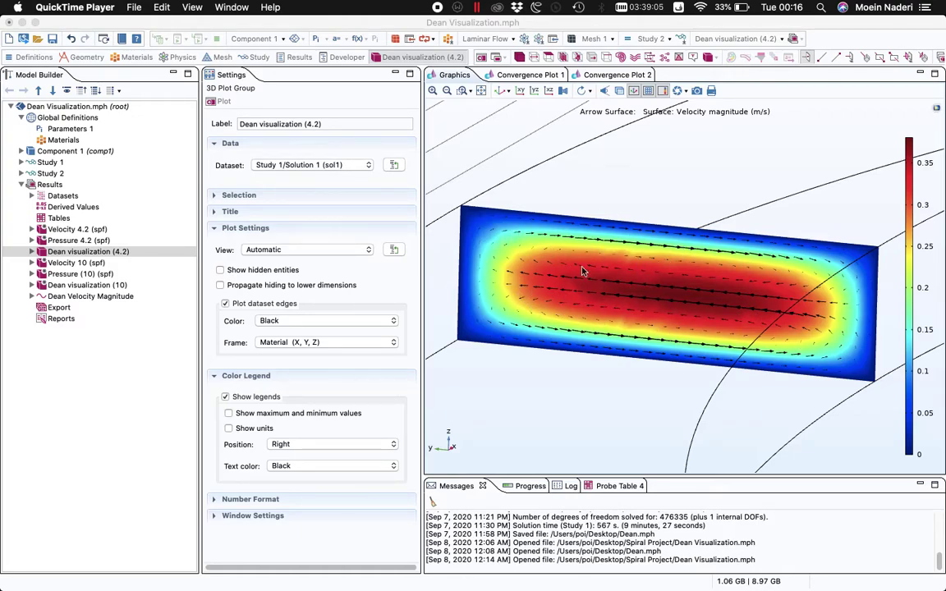
scroll(645, 226, "down", 10)
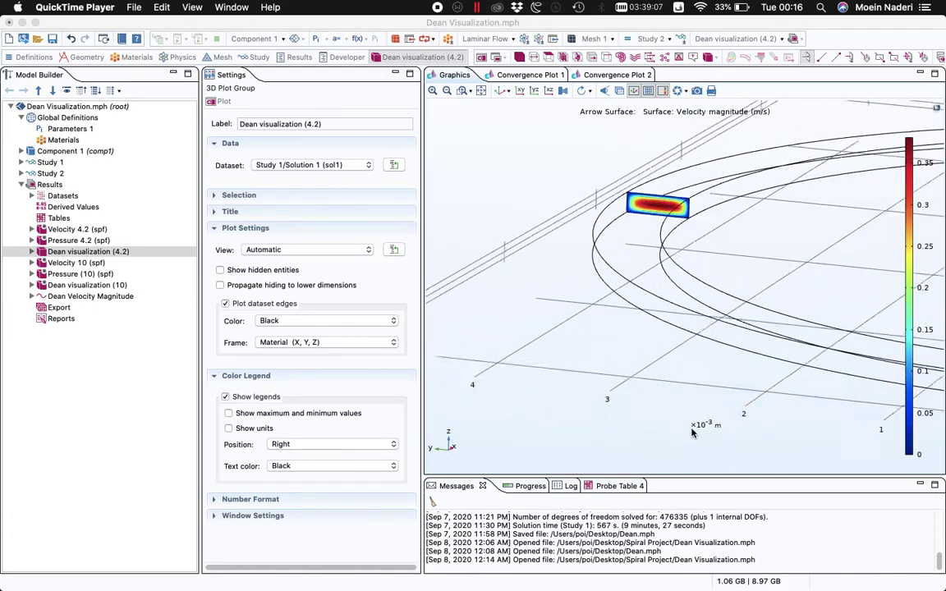
scroll(674, 321, "down", 5)
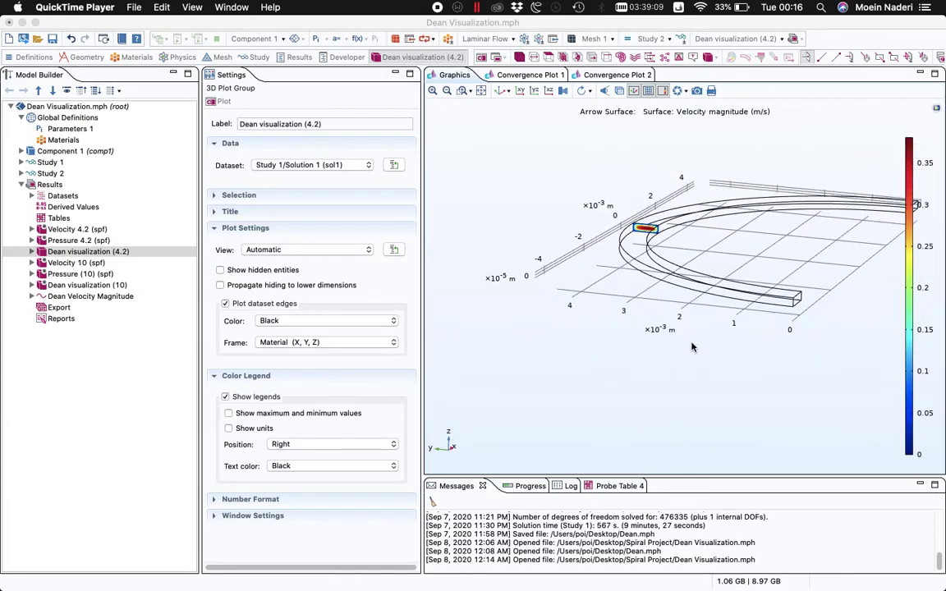
right_click_drag(676, 333, 668, 346)
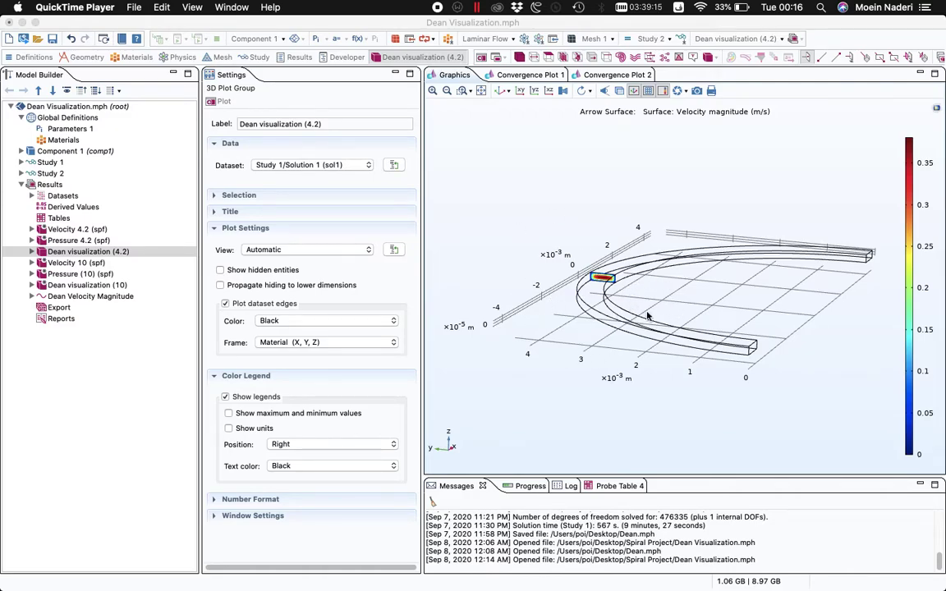
Step: Create a new blank model and add a 3D component to it
left_click(134, 7)
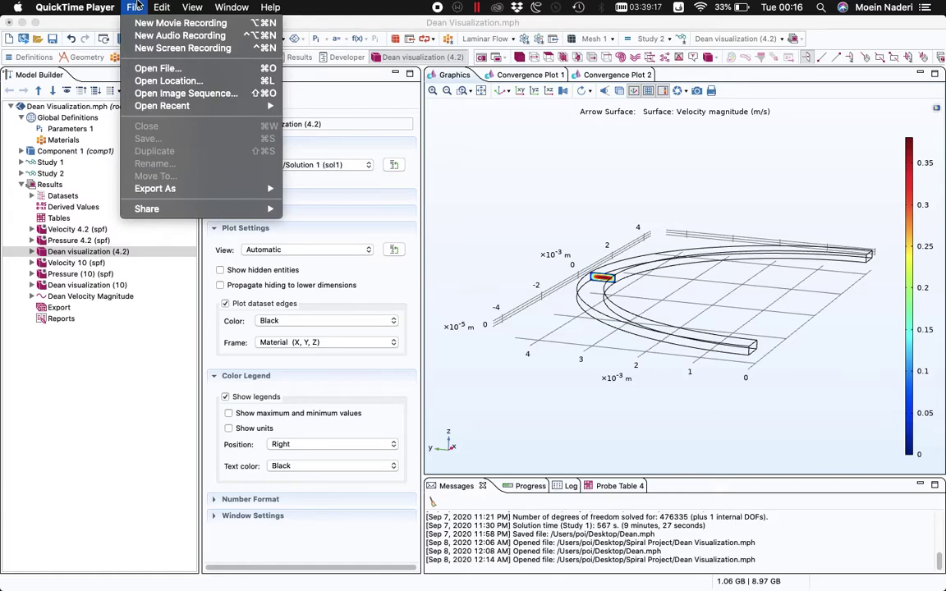
left_click(116, 25)
left_click(156, 6)
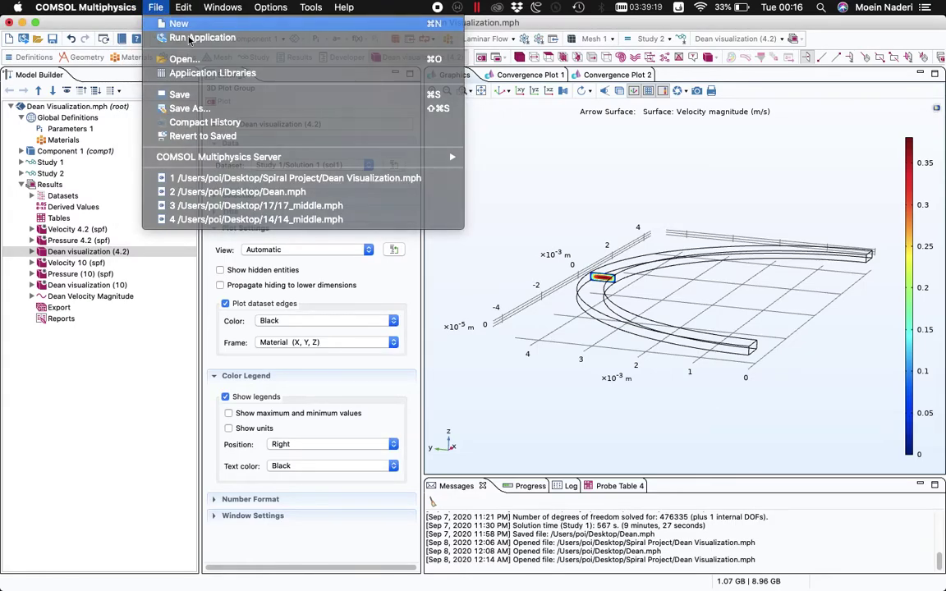
left_click(168, 23)
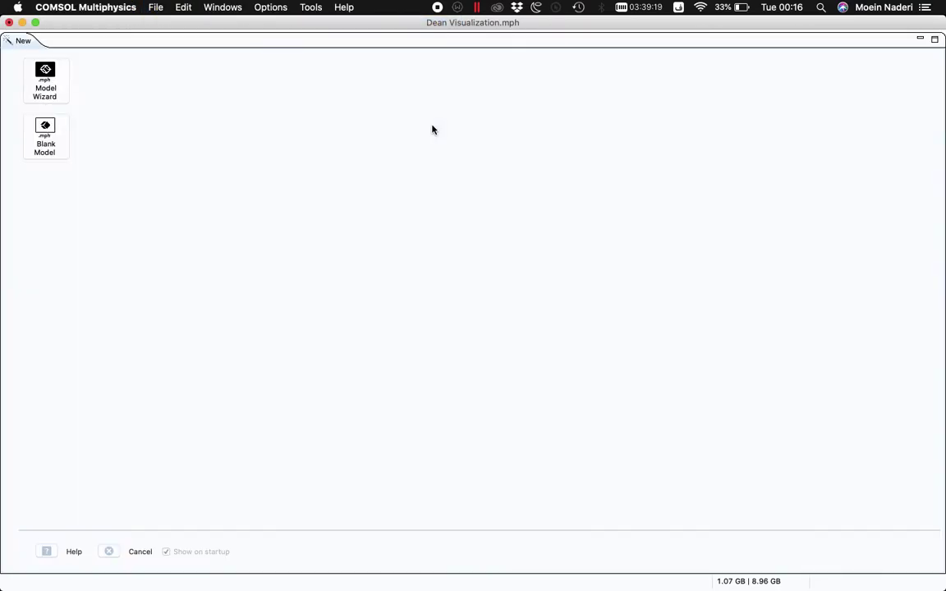
left_click(56, 140)
left_click(407, 328)
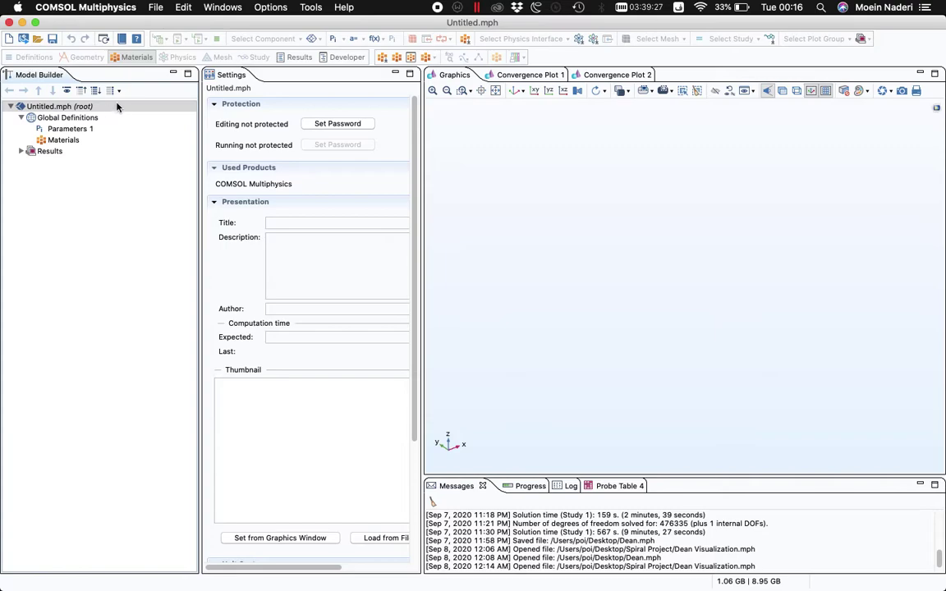
left_click(313, 39)
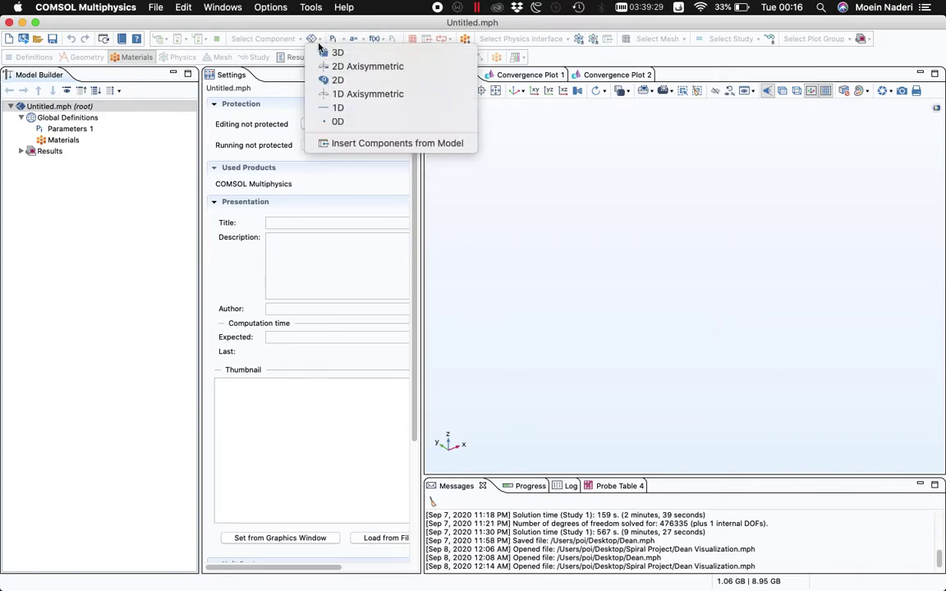
left_click(338, 51)
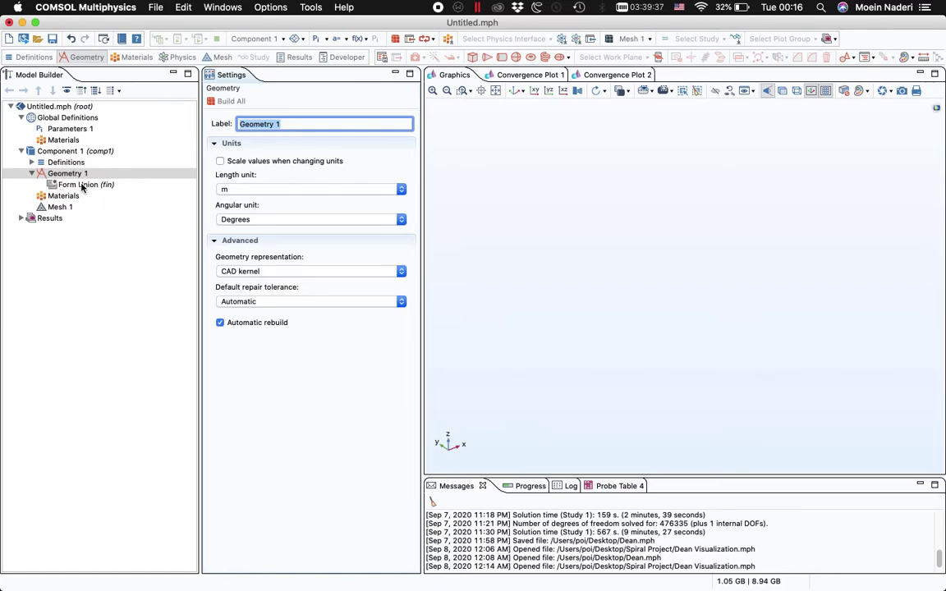
Step: Import the CAD file 10mm.igs from the Spiral Project folder into Geometry 1
left_click(83, 186)
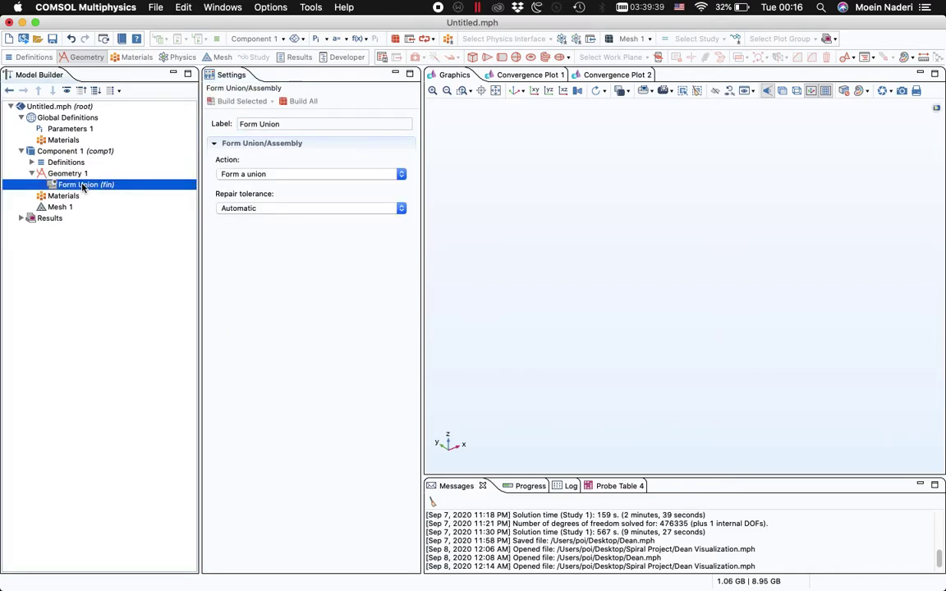
left_click(76, 175)
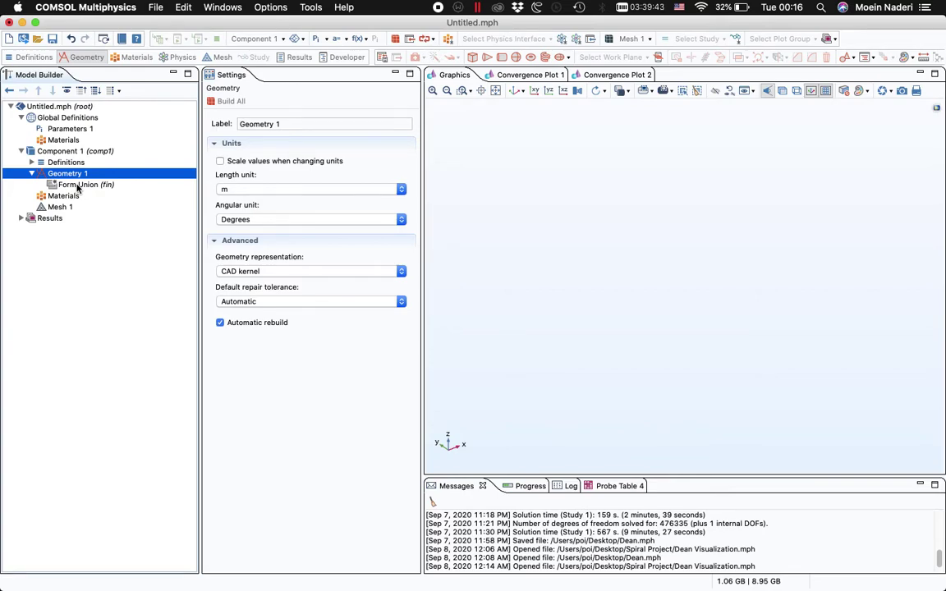
left_click(79, 186)
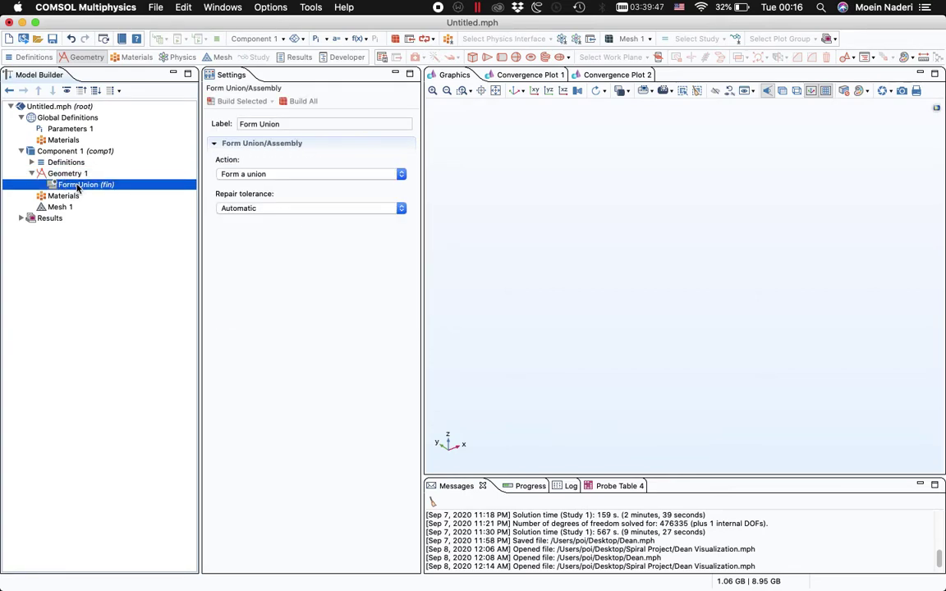
left_click(75, 174)
right_click(76, 174)
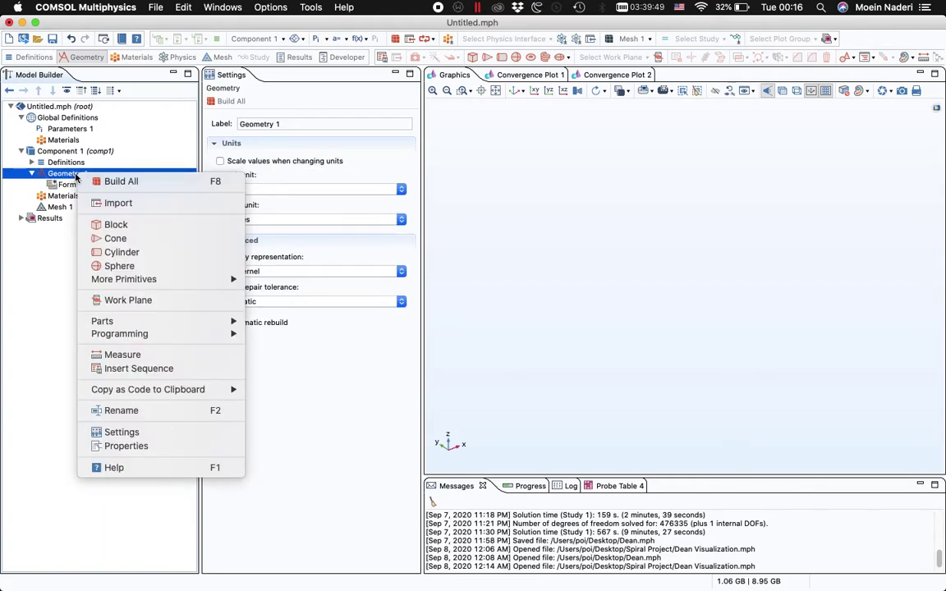
left_click(117, 203)
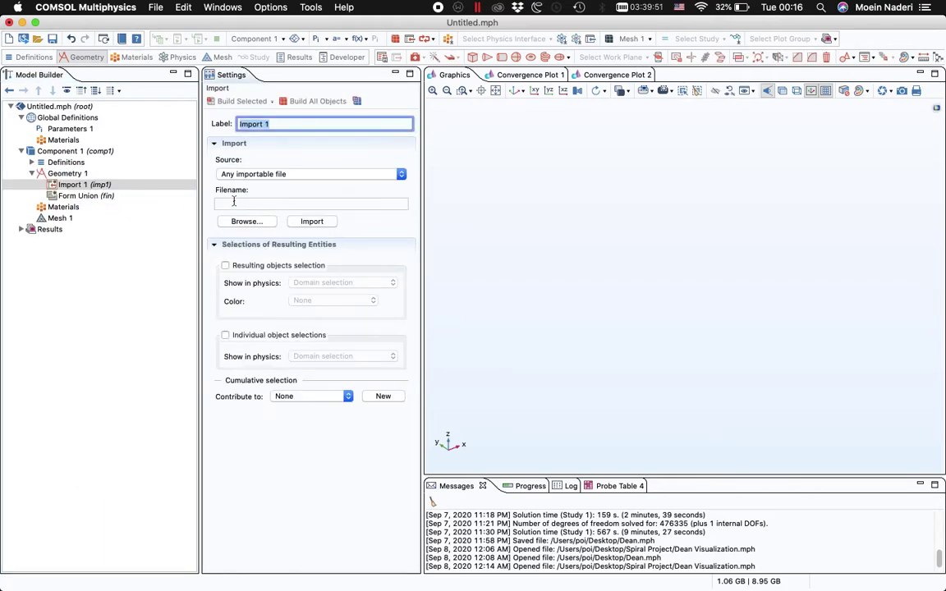
left_click(245, 221)
scroll(728, 270, "down", 2)
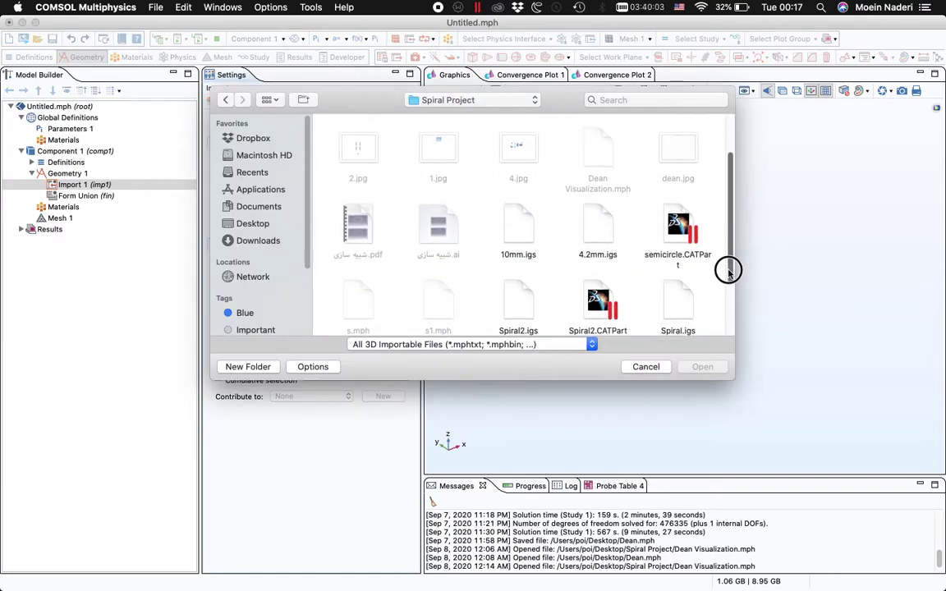
scroll(729, 270, "down", 1)
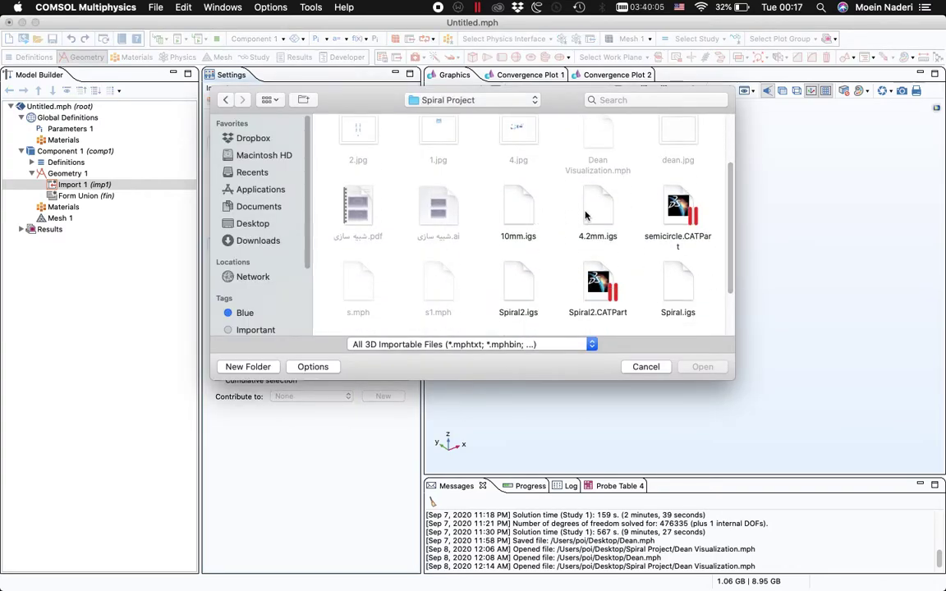
double_click(518, 212)
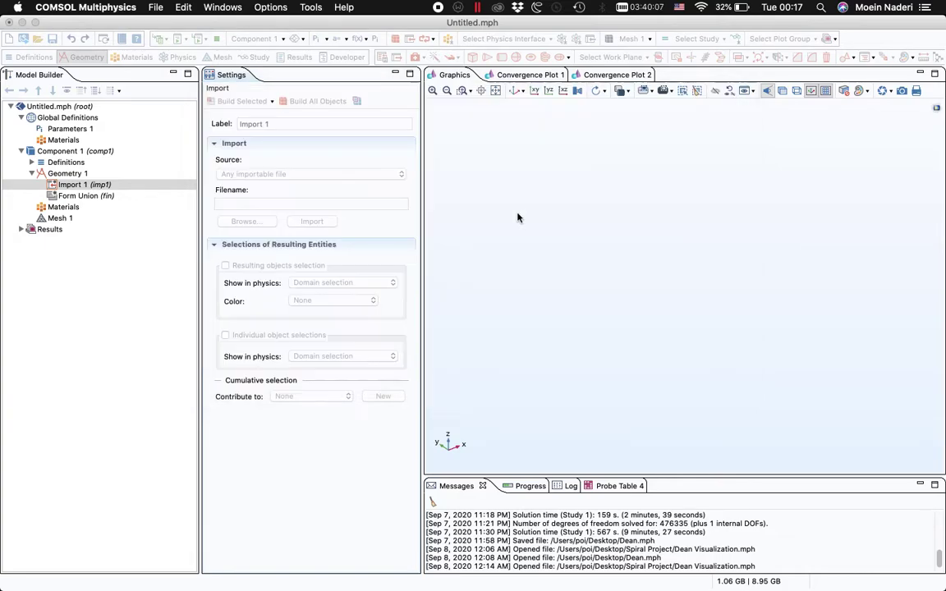
left_click(316, 223)
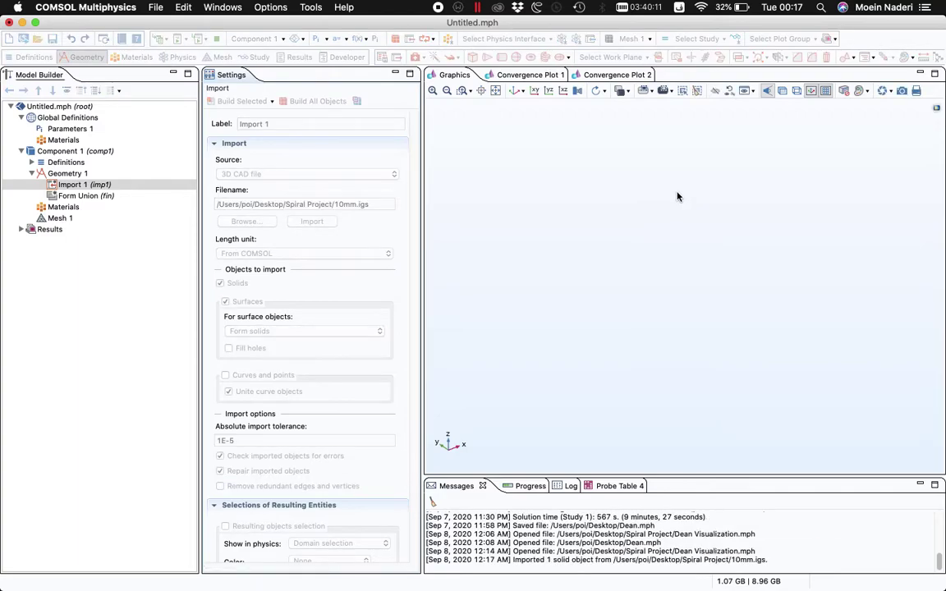
left_click_drag(648, 308, 670, 304)
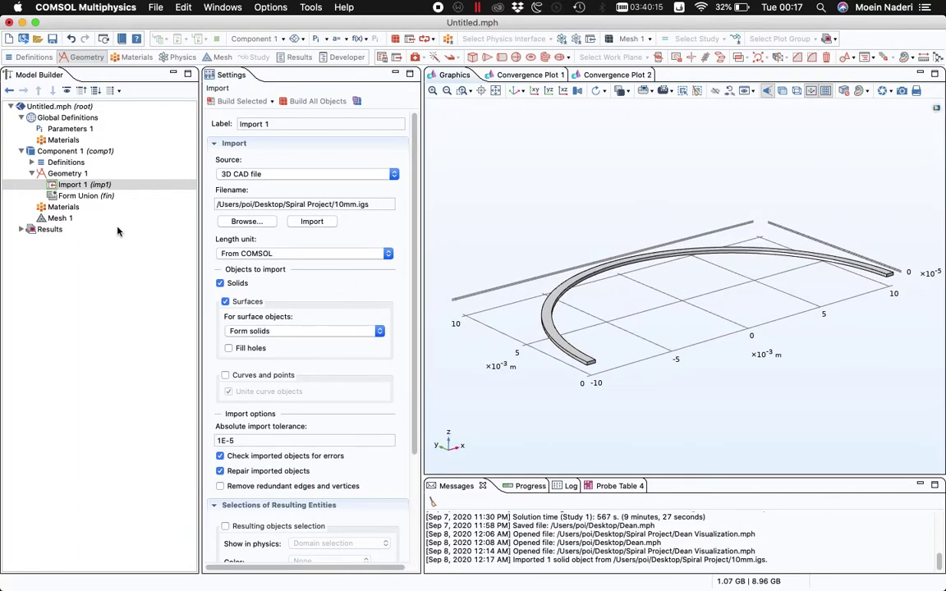
left_click(73, 186)
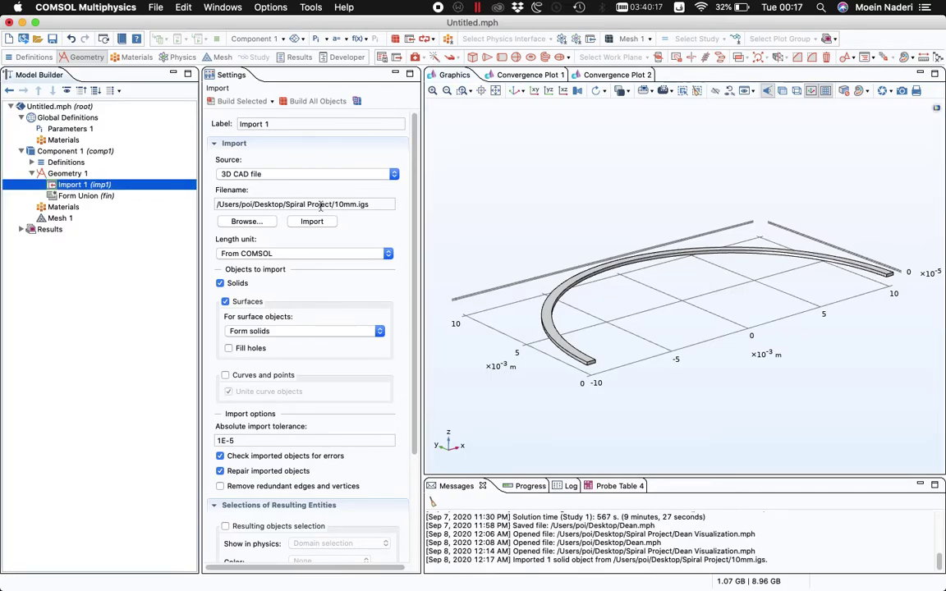
Step: Add the Laminar Flow (spf) physics interface to Component 1 and close the physics selection
left_click(562, 39)
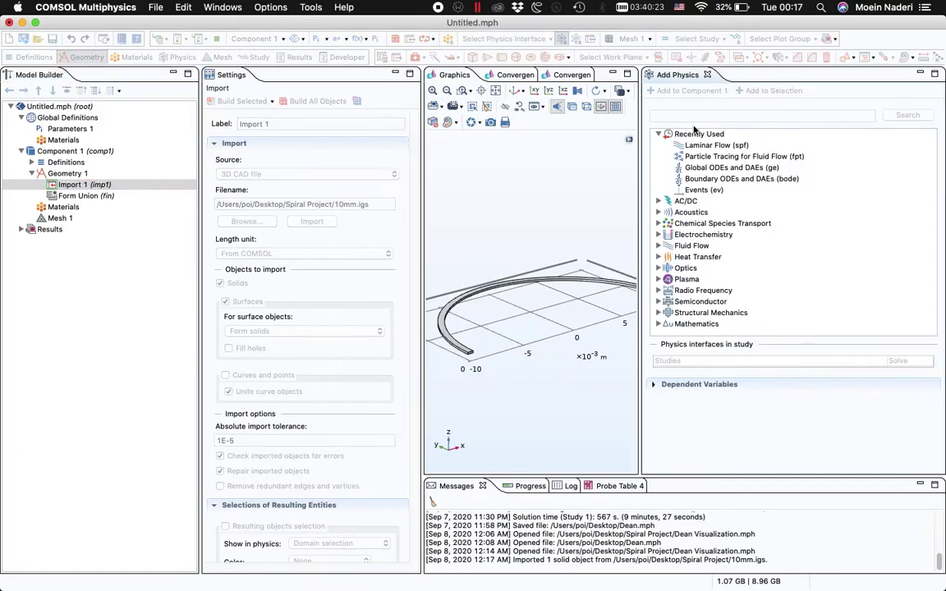
double_click(708, 146)
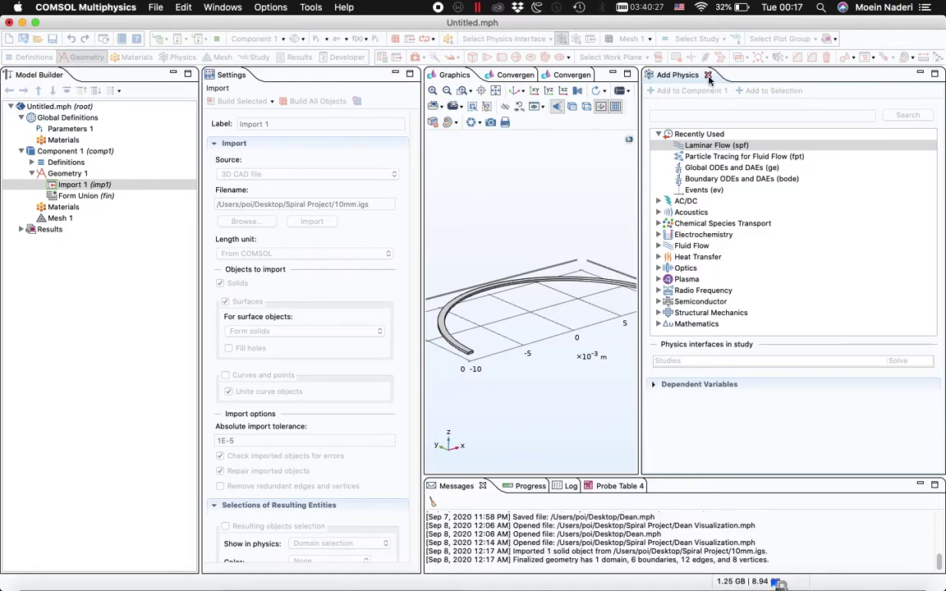
left_click(707, 75)
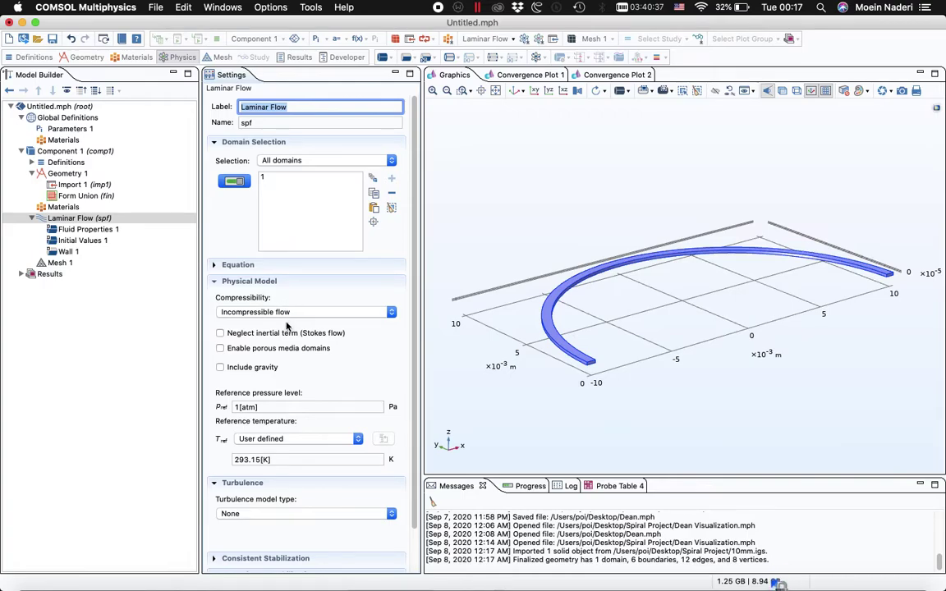
Step: Set the Laminar Flow interface's discretization of fluids to P2+P1
scroll(286, 312, "down", 3)
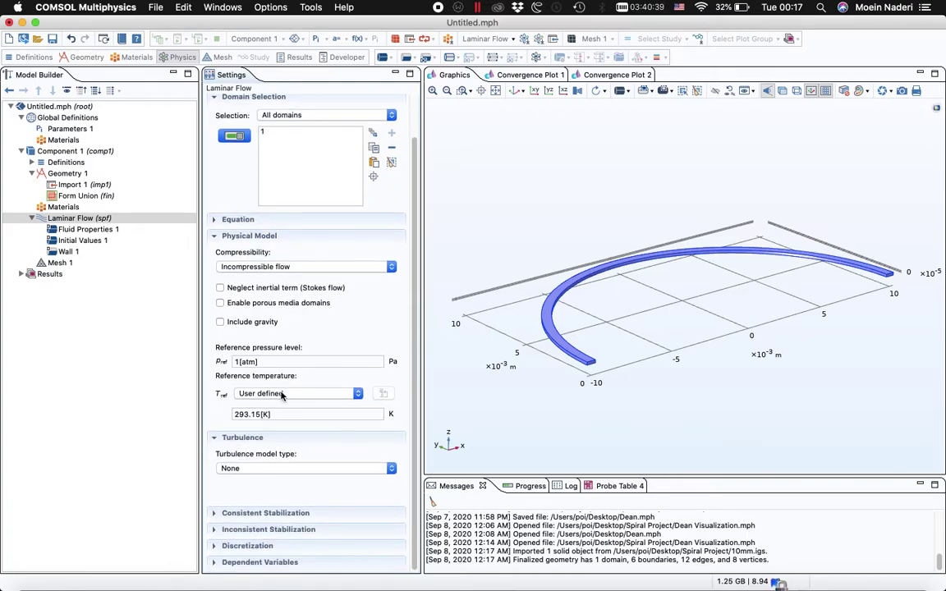
left_click(250, 547)
scroll(253, 551, "down", 3)
left_click(247, 534)
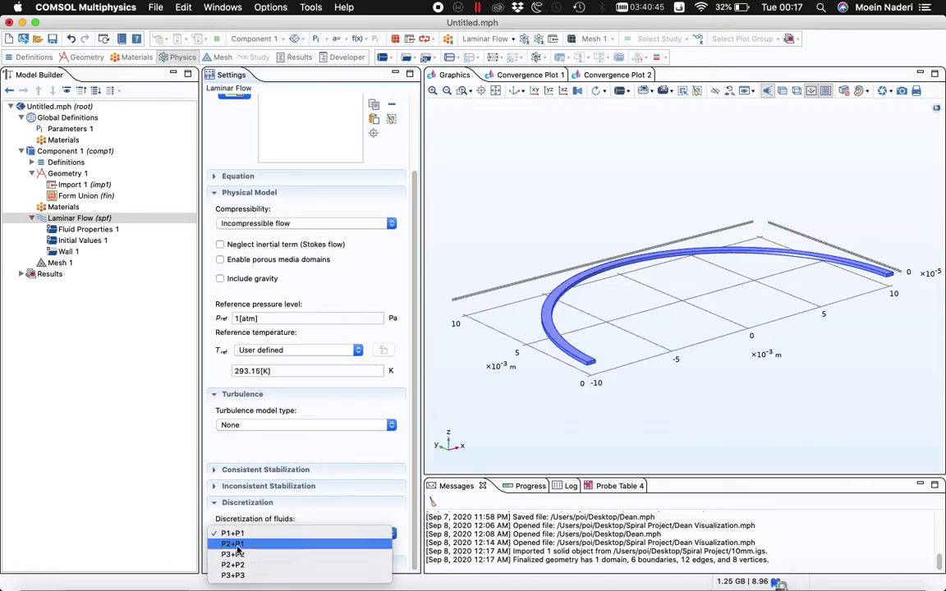
left_click(237, 544)
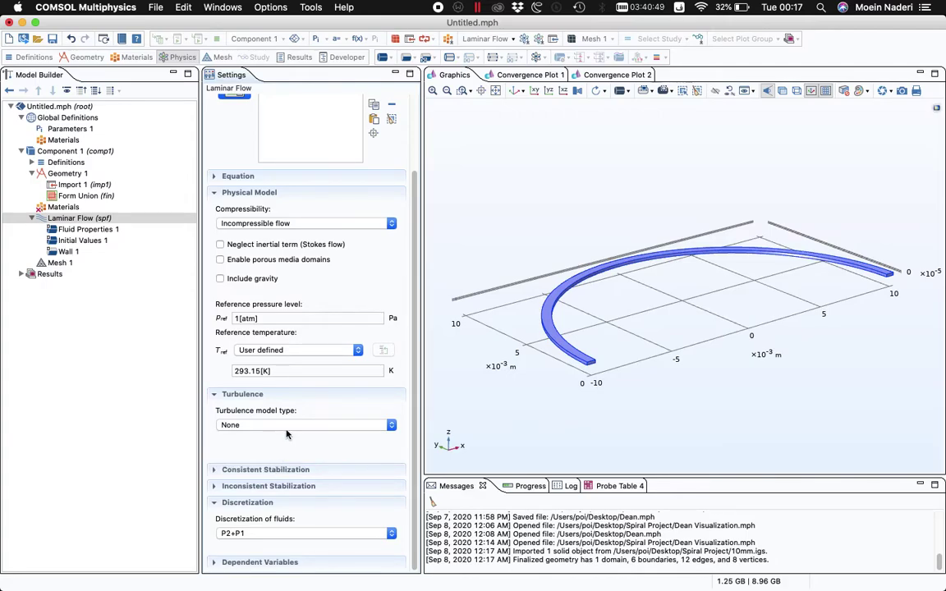
scroll(286, 242, "up", 1)
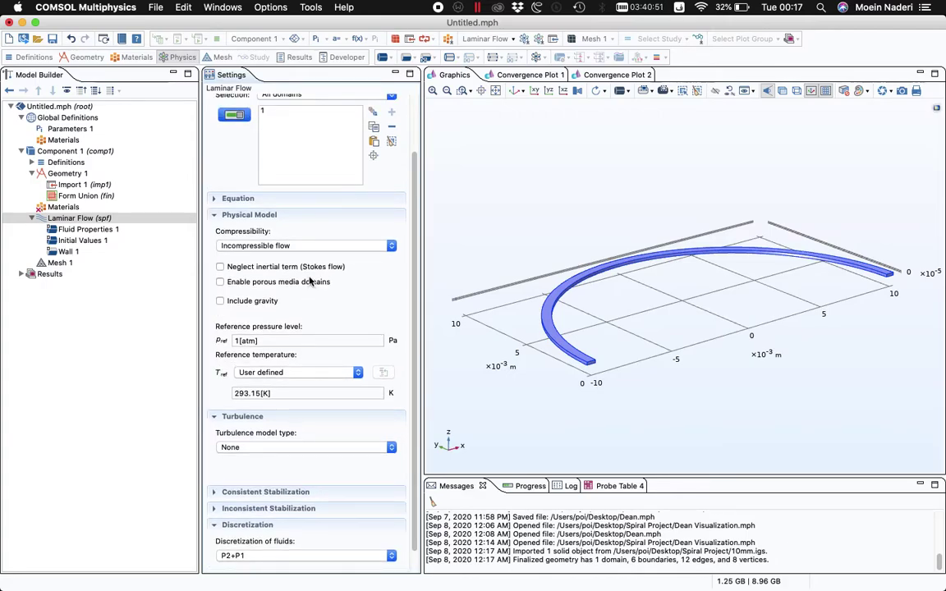
scroll(310, 283, "up", 1)
scroll(308, 277, "up", 1)
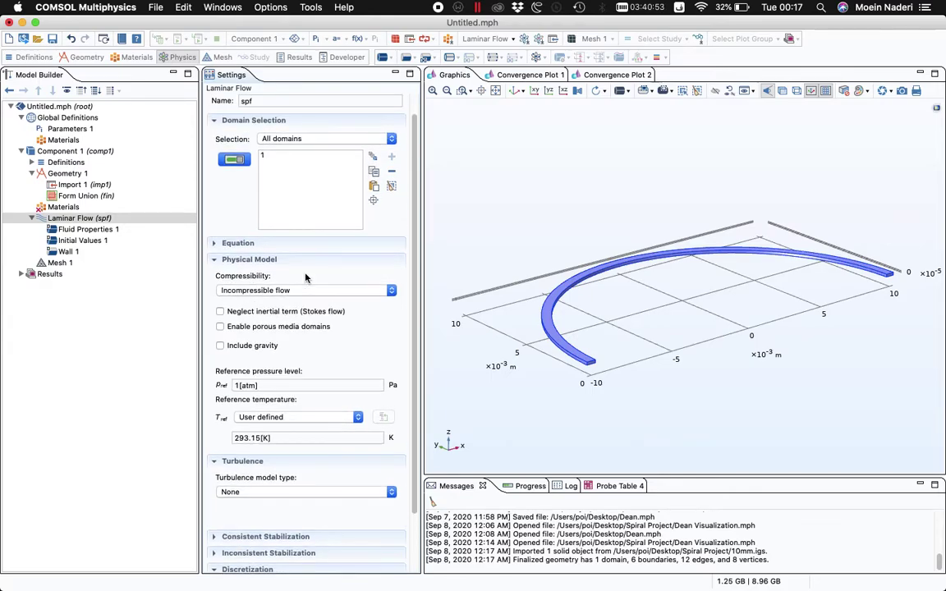
Step: In Fluid Properties 1, set density to user defined 1000[kg/m^3] and dynamic viscosity to user defined 1e-3[Pa*s]
left_click(105, 229)
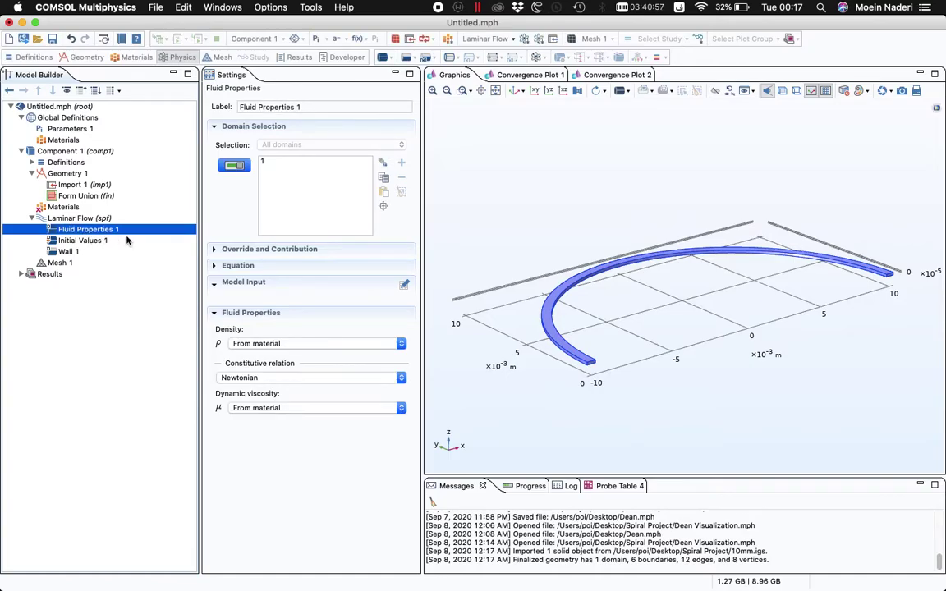
left_click(249, 344)
left_click(251, 354)
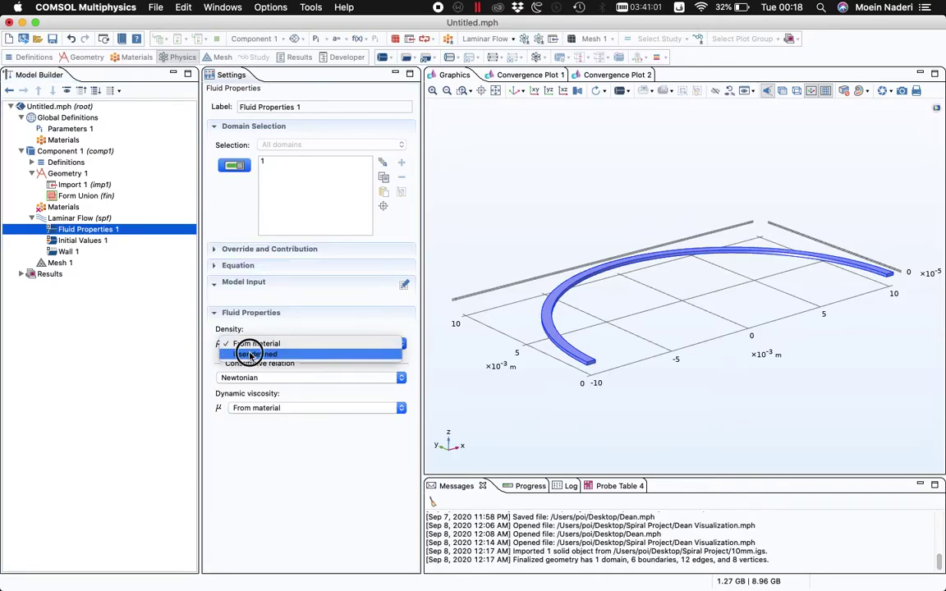
double_click(245, 360)
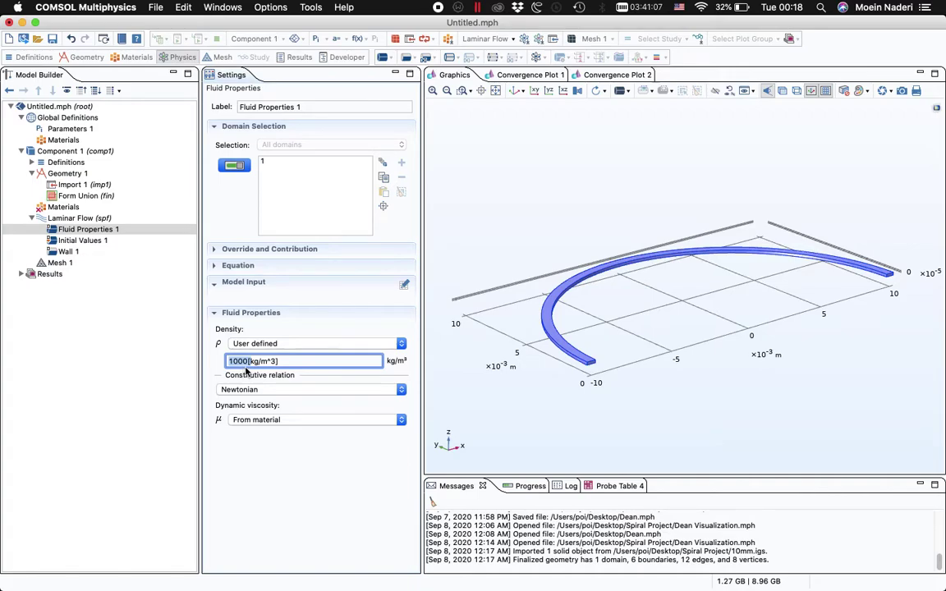
left_click(241, 391)
left_click(243, 391)
left_click(246, 422)
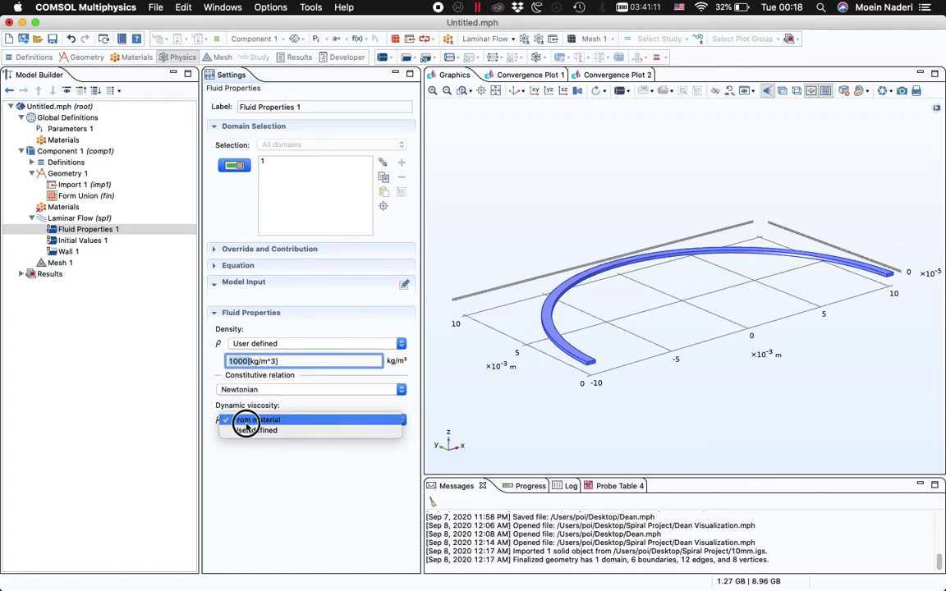
left_click(247, 430)
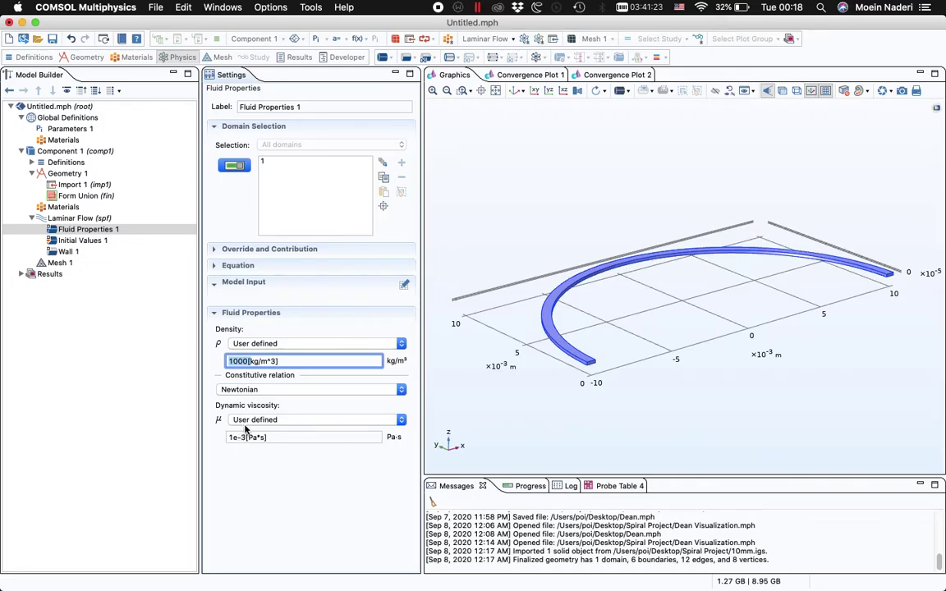
double_click(245, 363)
left_click(244, 362)
Step: Add an Inlet on the channel's end face near x = -10 mm (boundary 1) with a normal inflow velocity of 0.1 m/s
right_click(82, 220)
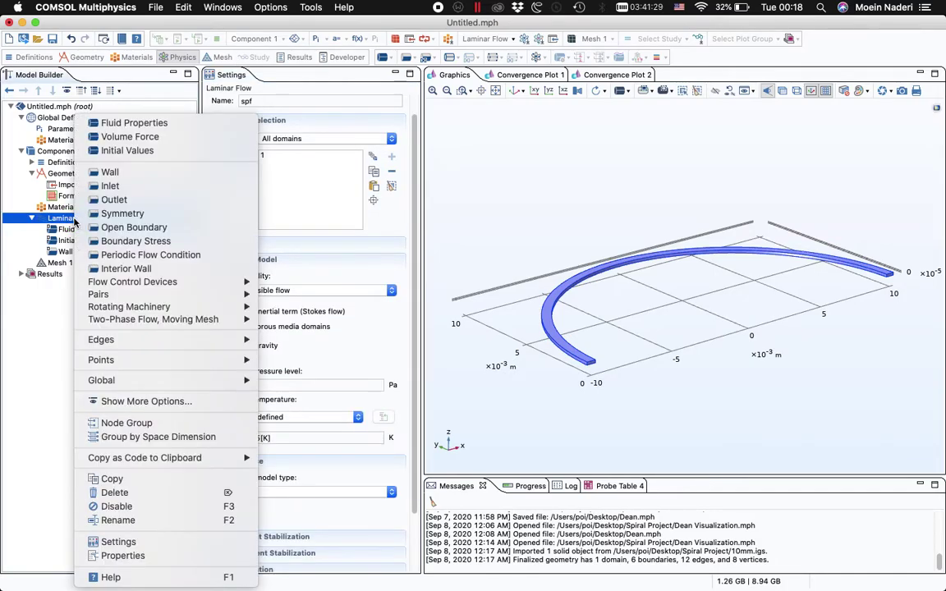
left_click(112, 186)
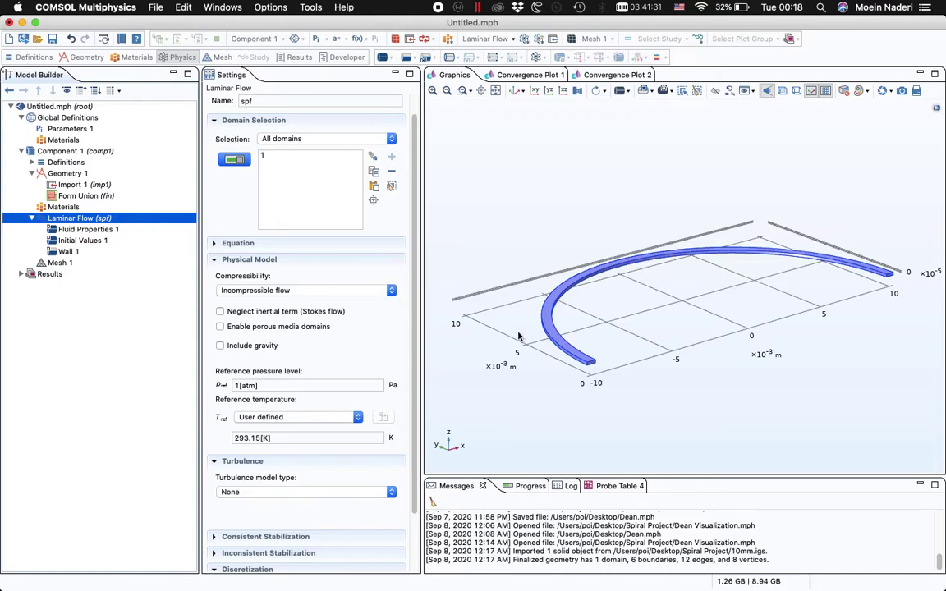
scroll(598, 349, "up", 5)
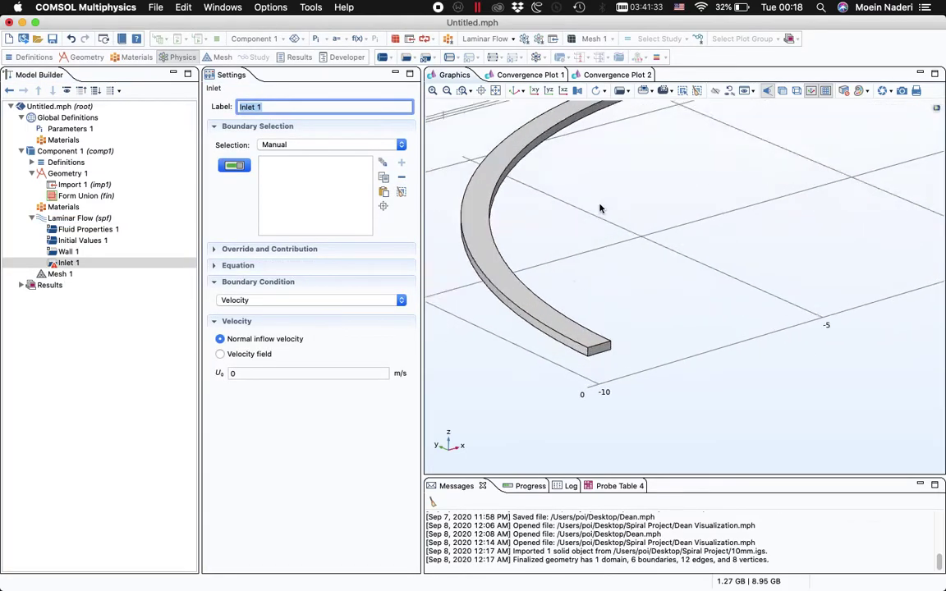
left_click(603, 341)
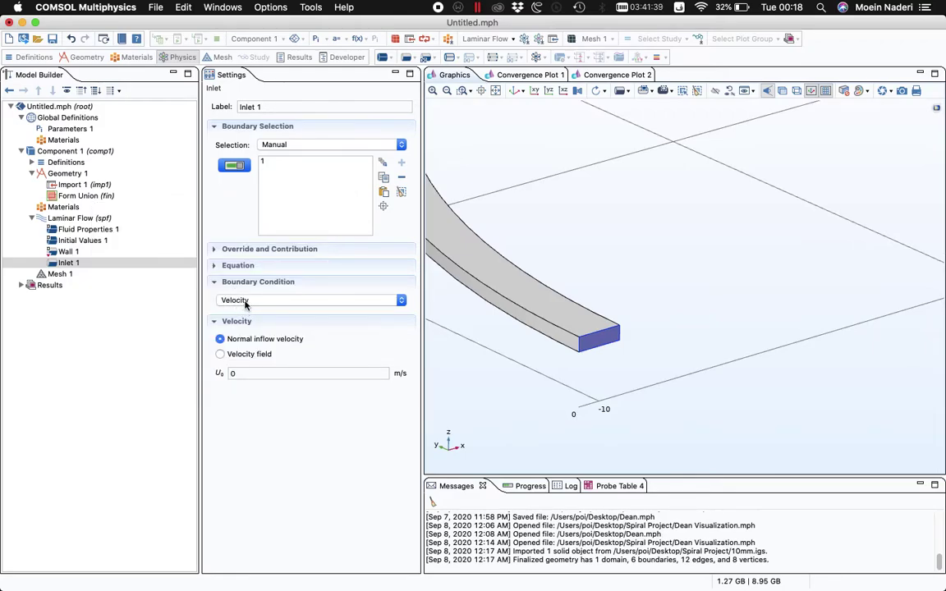
left_click(243, 374)
type(".1")
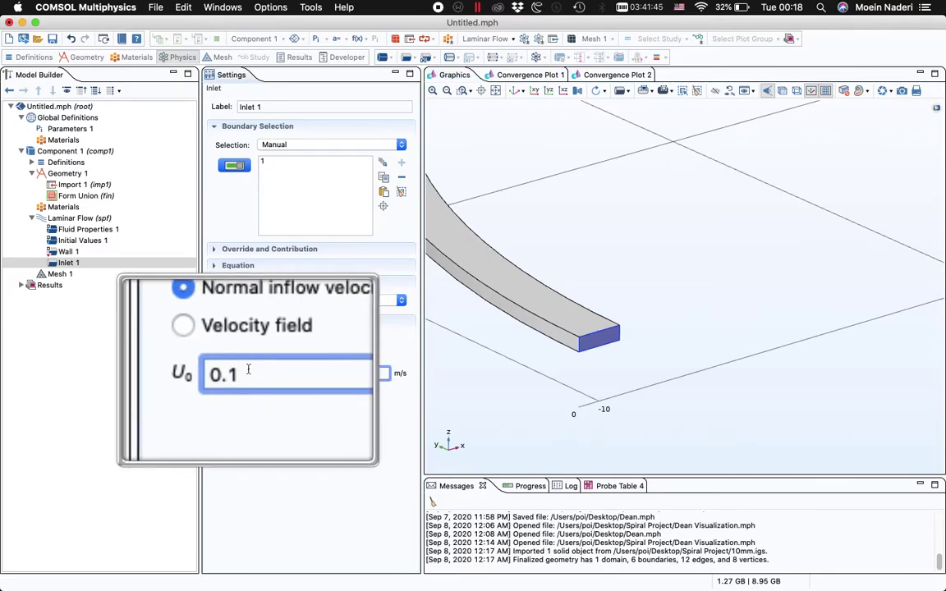
left_click(102, 263)
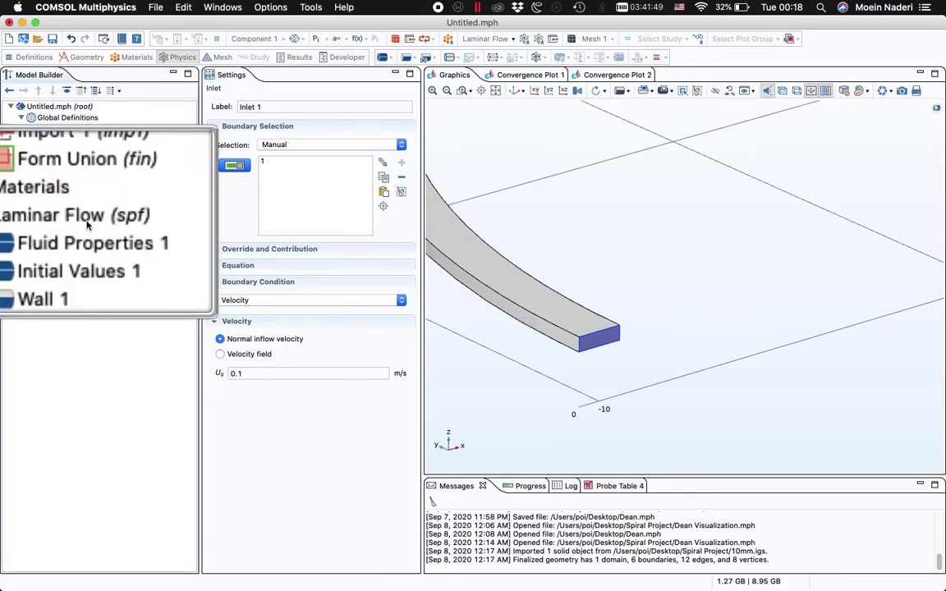
Step: Add an Outlet to the Laminar Flow interface on the channel's opposite end face near x = 10 mm (boundary 6)
right_click(80, 217)
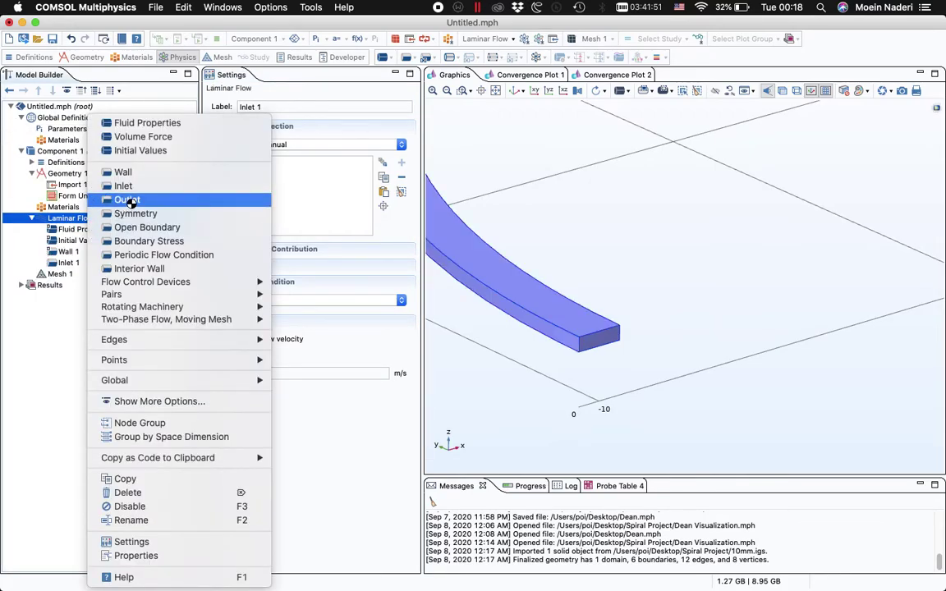
left_click(128, 199)
scroll(654, 311, "down", 3)
scroll(658, 345, "down", 2)
left_click_drag(636, 344, 667, 332)
scroll(751, 135, "up", 5)
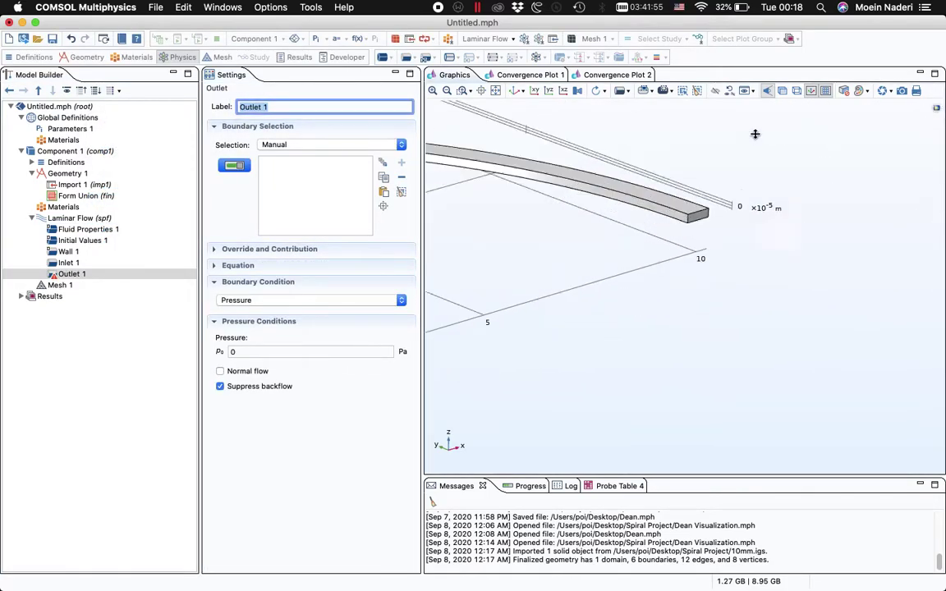
left_click(670, 232)
scroll(695, 256, "down", 3)
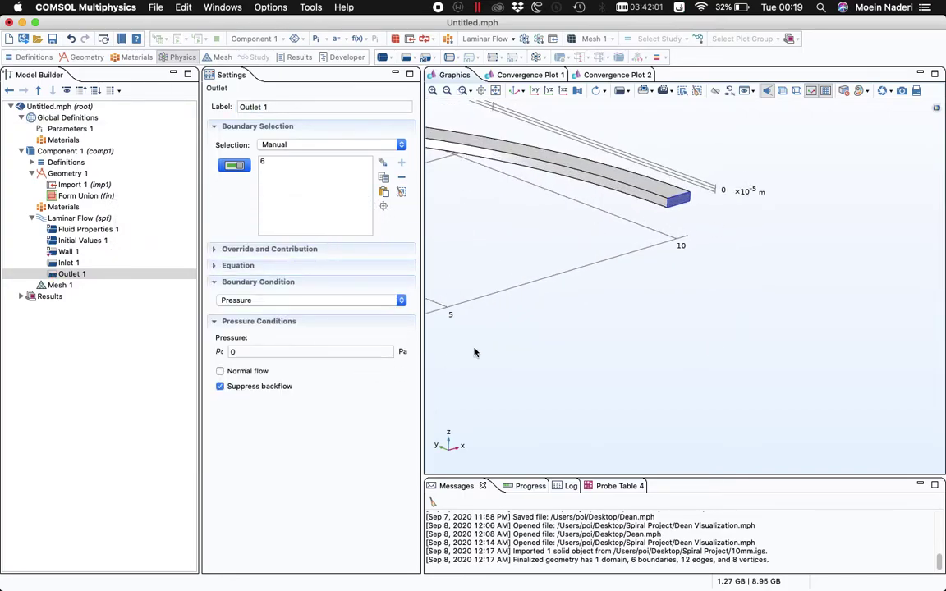
scroll(606, 404, "down", 5)
scroll(698, 335, "down", 1)
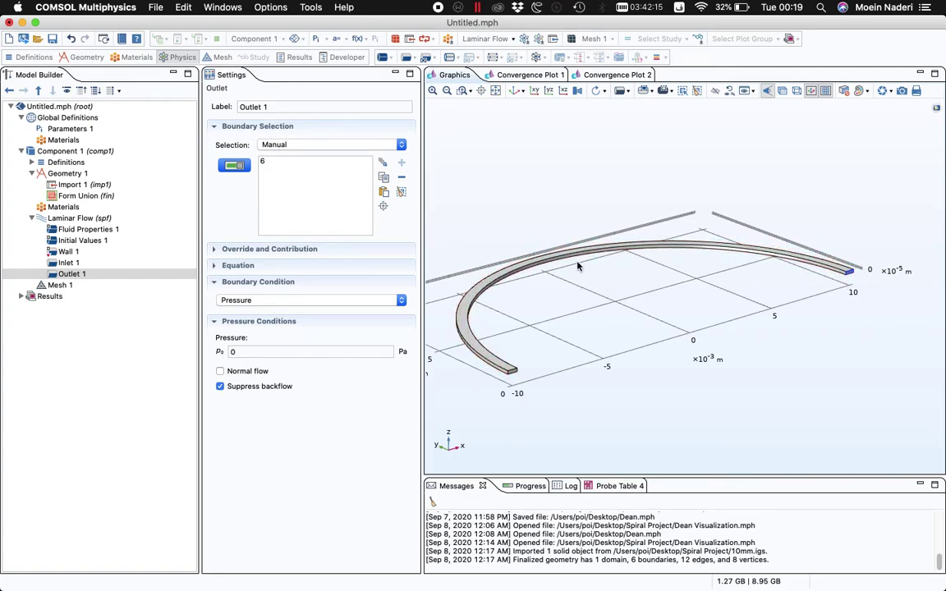
left_click_drag(592, 279, 605, 297)
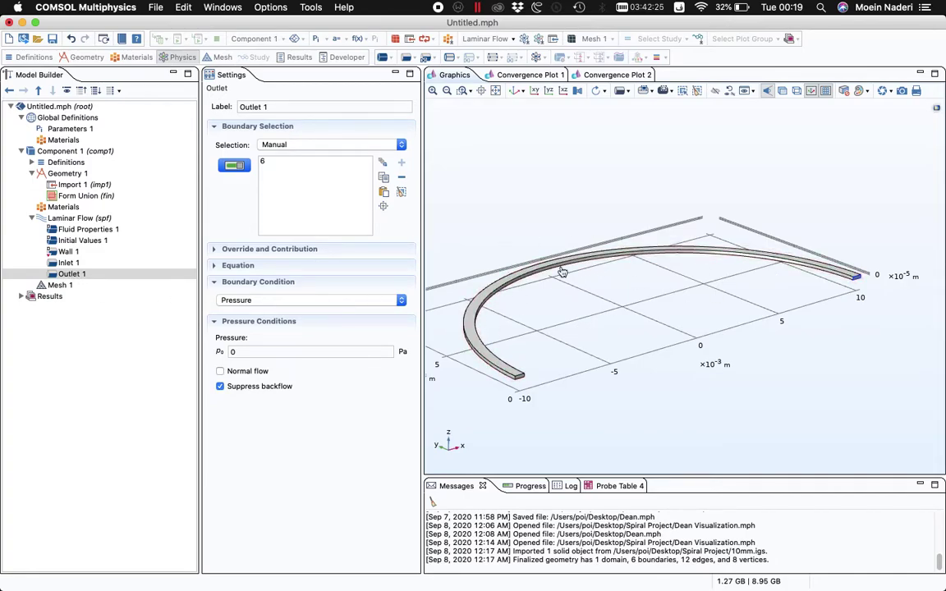
Step: Build the physics-controlled Mesh 1 with Normal element size and inspect the elements at the channel's inlet end
left_click(60, 285)
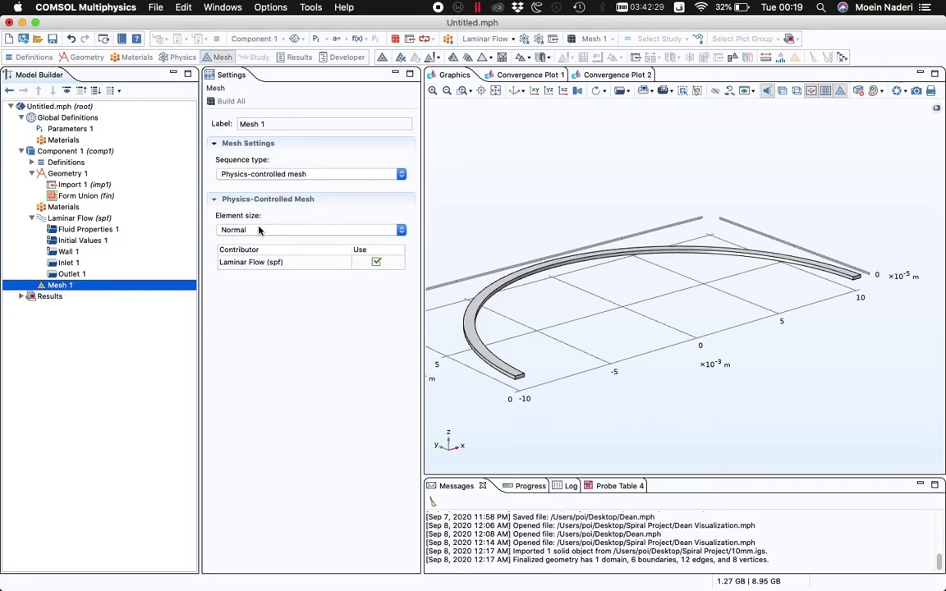
left_click(233, 102)
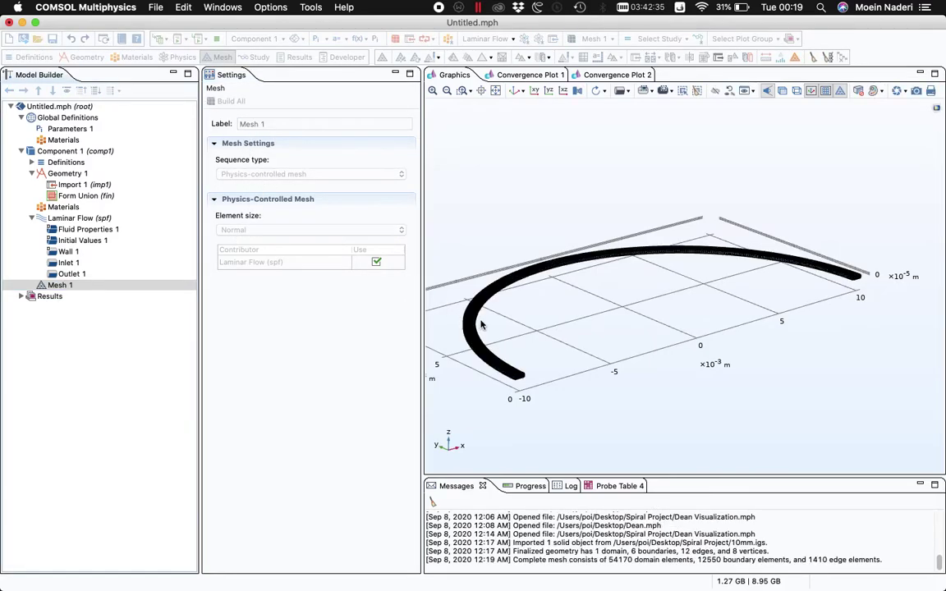
scroll(557, 300, "up", 10)
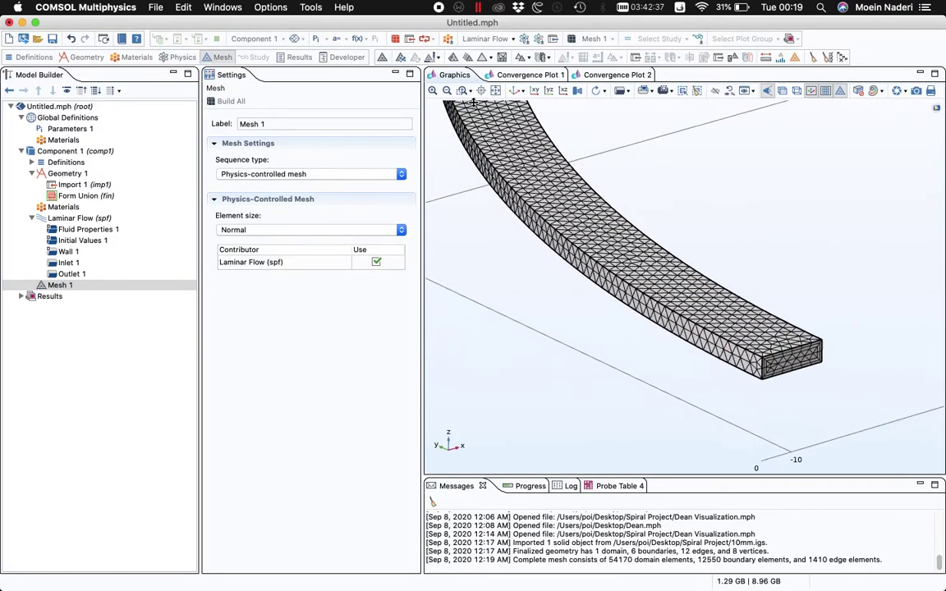
scroll(495, 224, "down", 10)
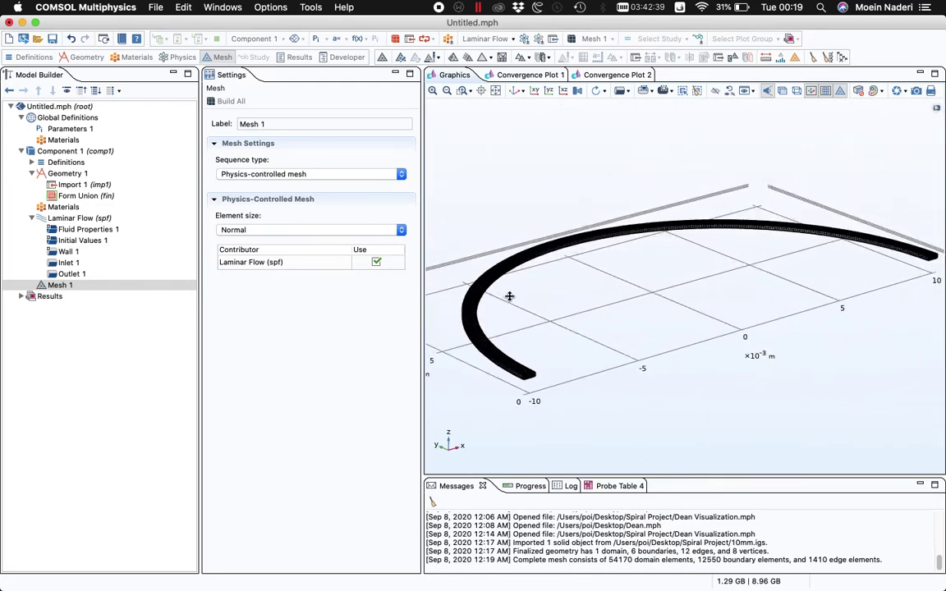
left_click(531, 265)
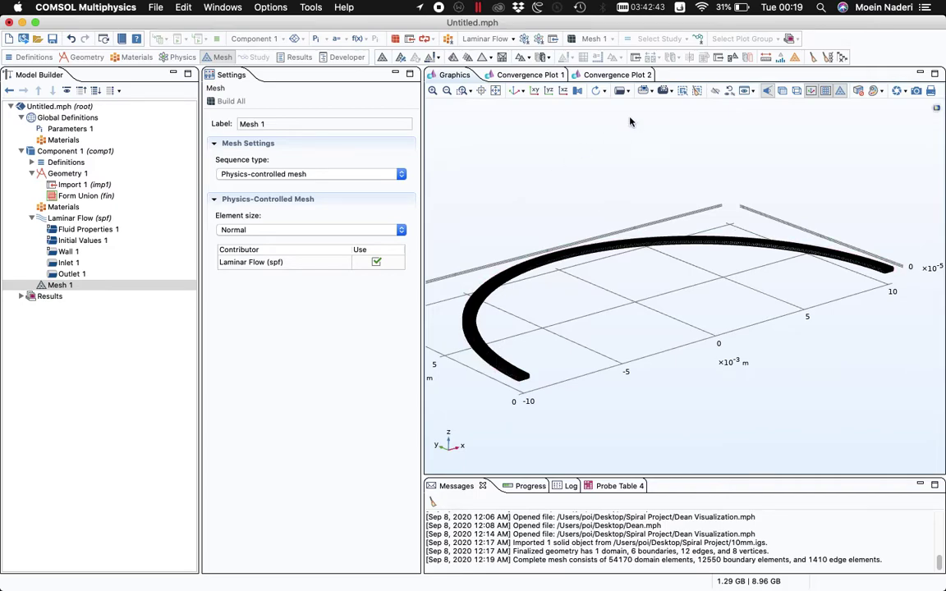
Step: Add a Stationary study for Laminar Flow and compute it
left_click(698, 39)
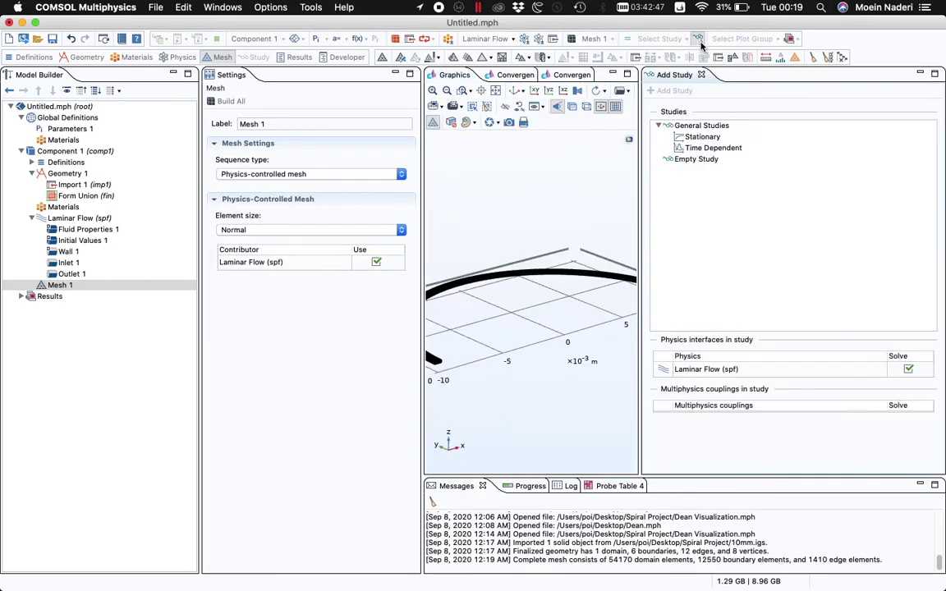
left_click(699, 138)
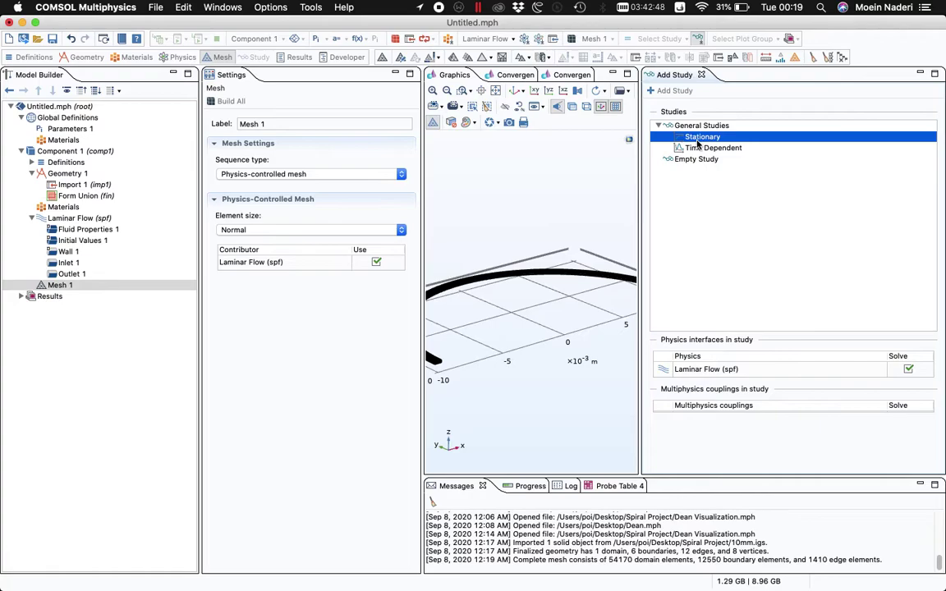
left_click(688, 90)
left_click(702, 75)
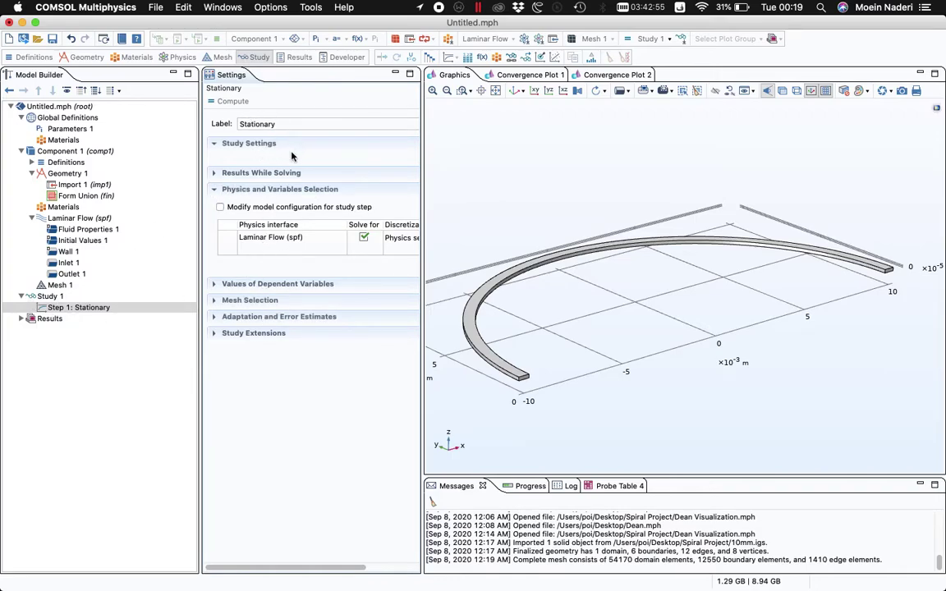
left_click(230, 102)
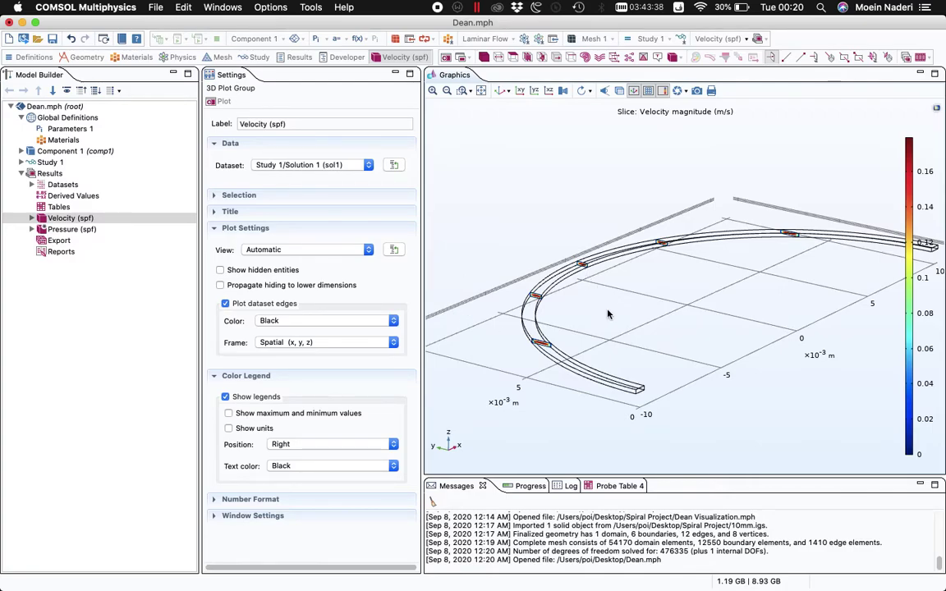
Step: Examine the velocity magnitude slices along the channel, close up and in overview
right_click_drag(649, 298, 545, 317)
left_click_drag(521, 324, 569, 367)
scroll(592, 281, "up", 10)
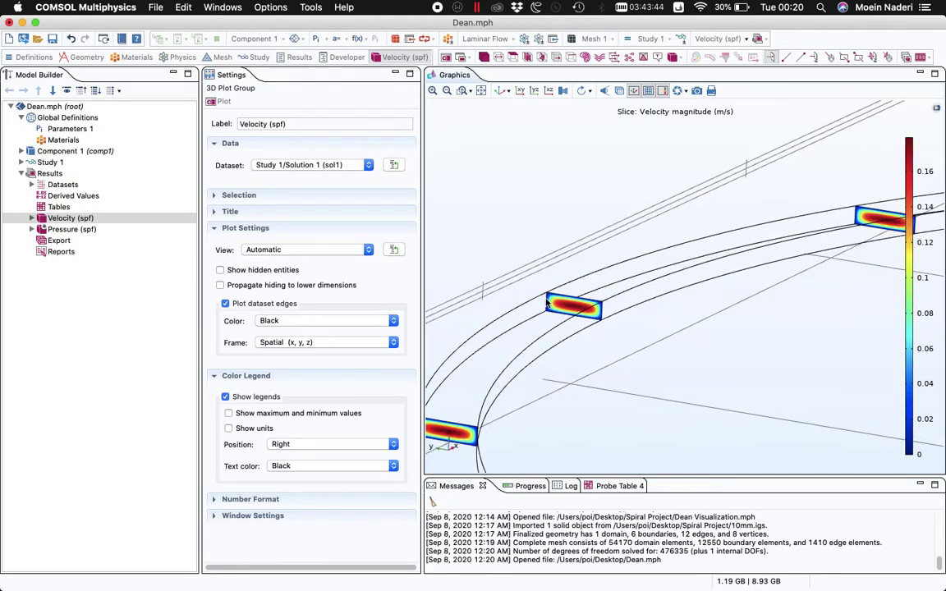
scroll(655, 433, "down", 10)
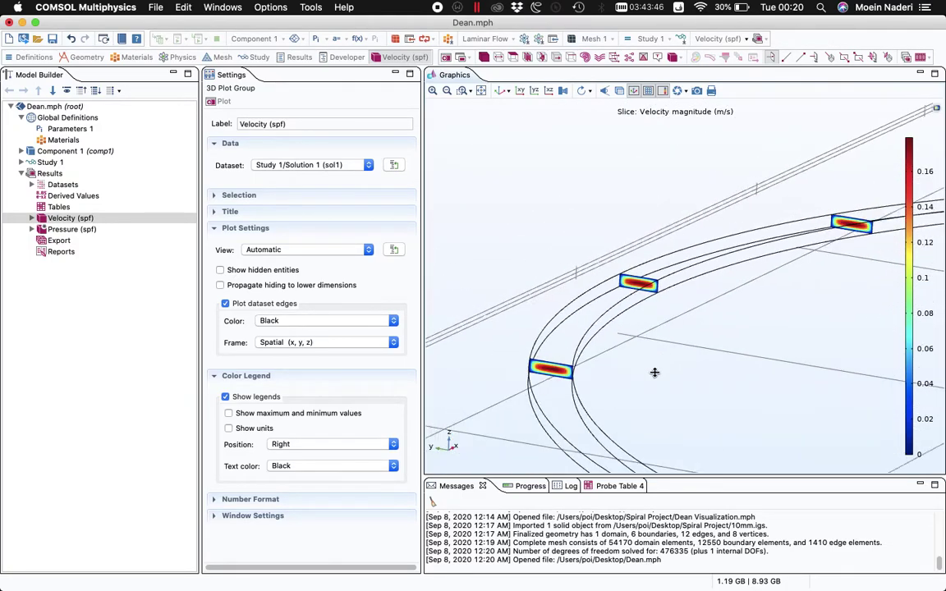
scroll(657, 317, "down", 6)
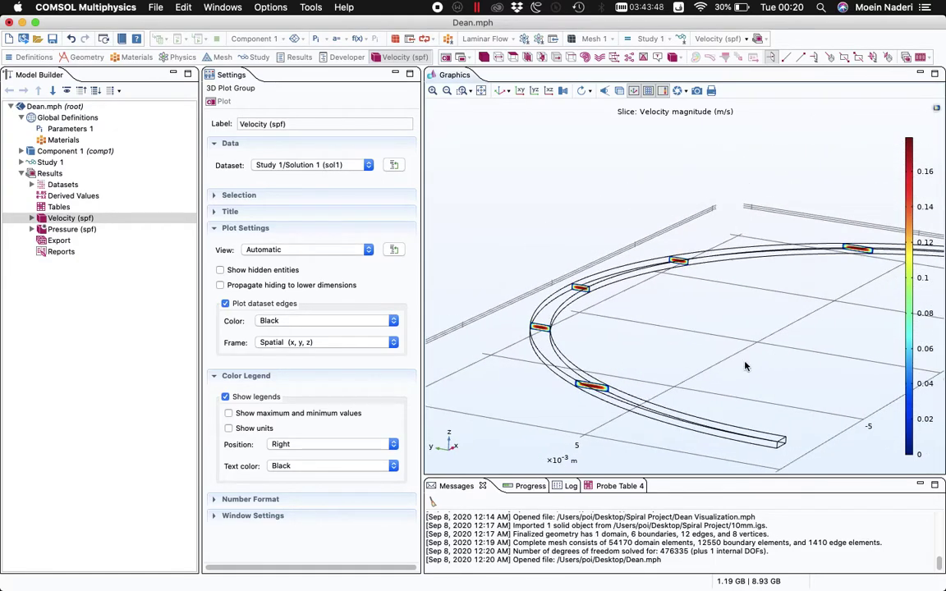
scroll(587, 286, "up", 10)
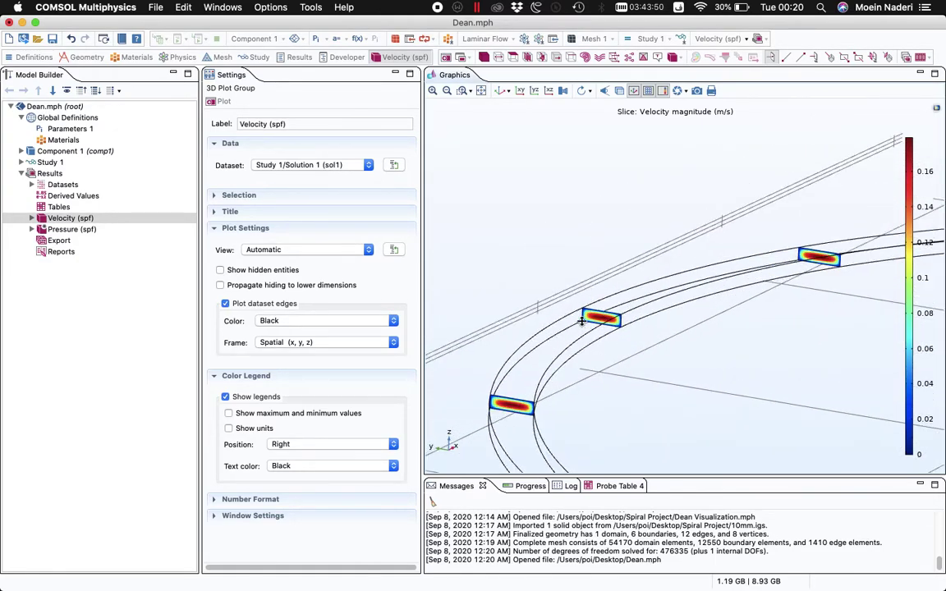
scroll(612, 259, "up", 3)
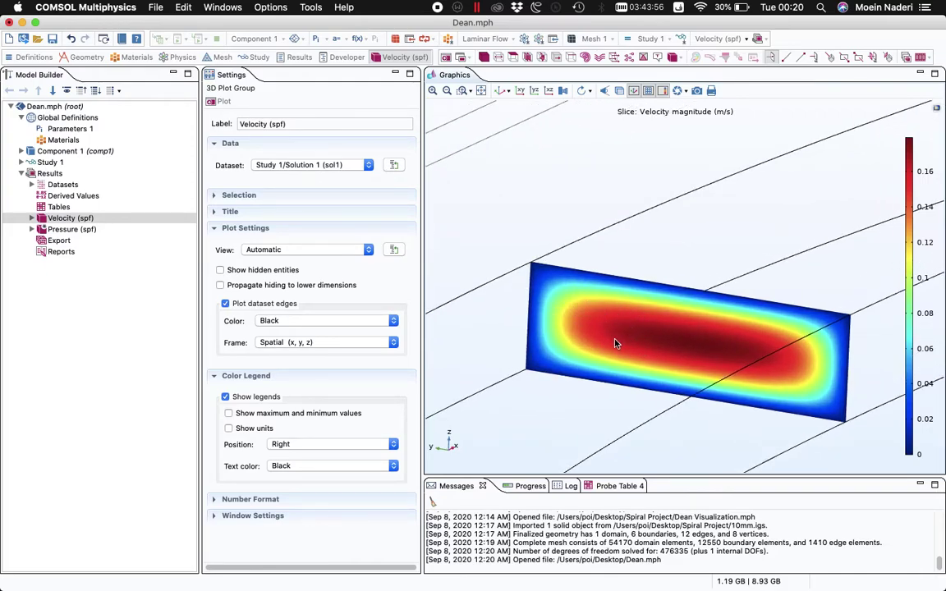
scroll(693, 345, "down", 10)
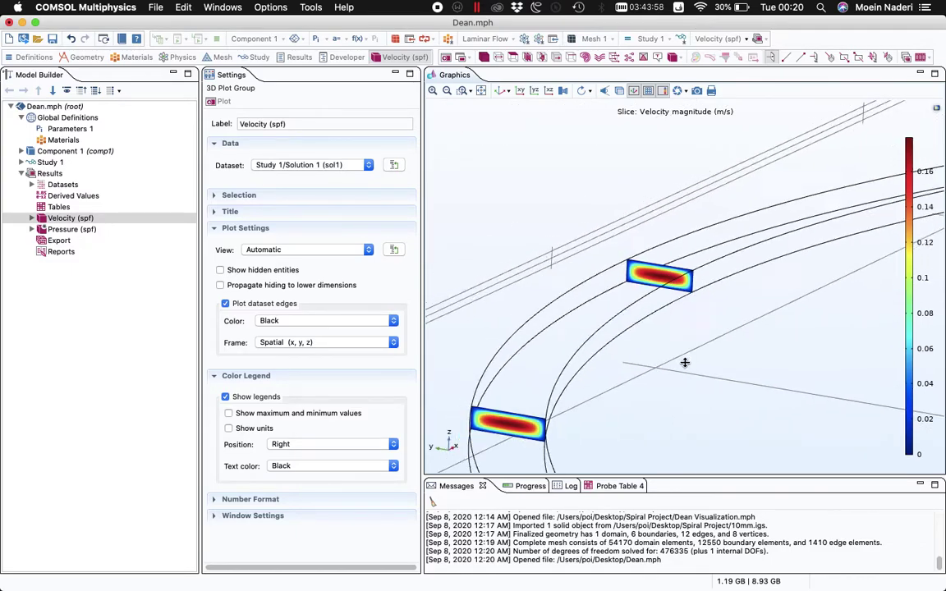
left_click_drag(649, 364, 565, 331)
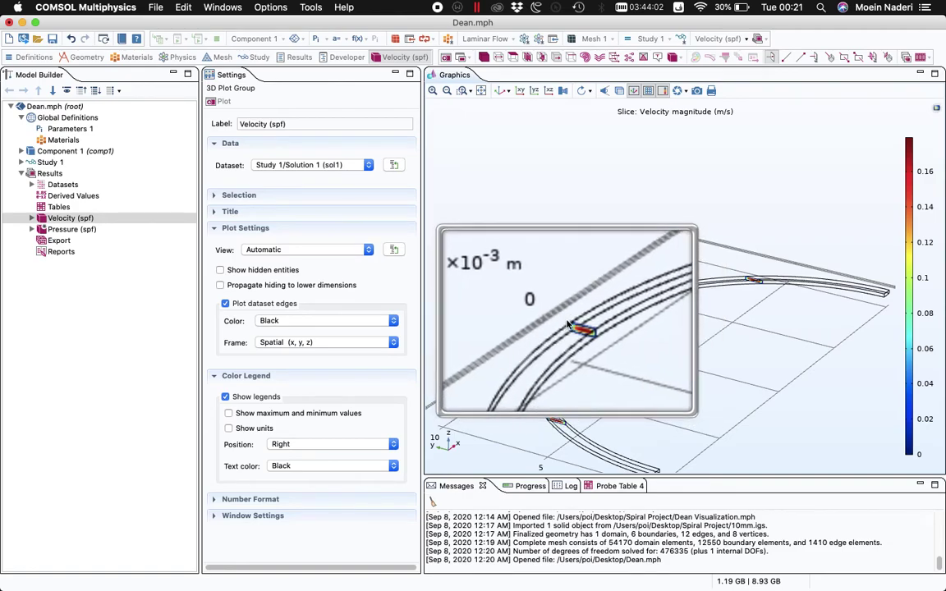
scroll(516, 300, "up", 5)
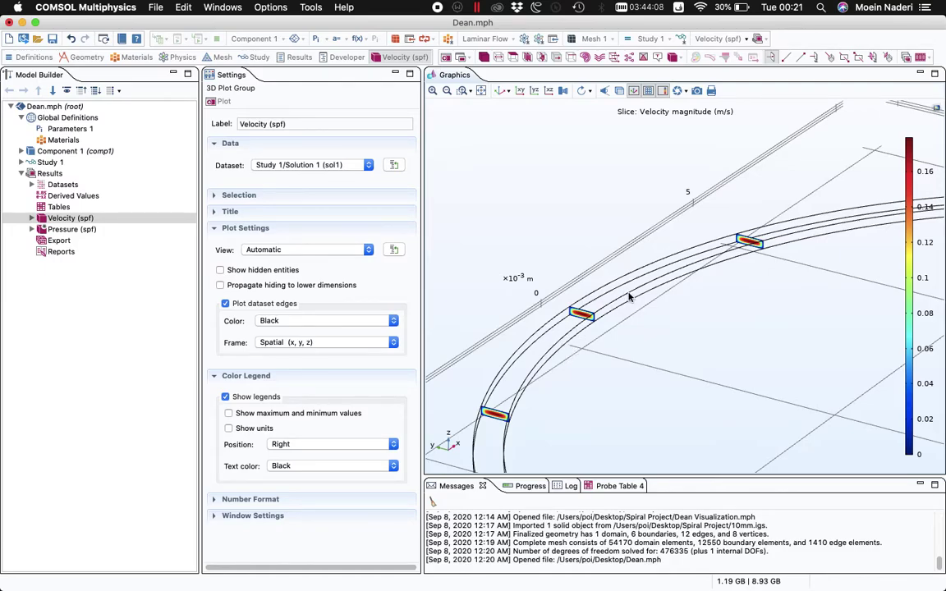
Step: Add a Cut Plane dataset to the results, based on Study 1/Solution 1
key("Up")
key("Up")
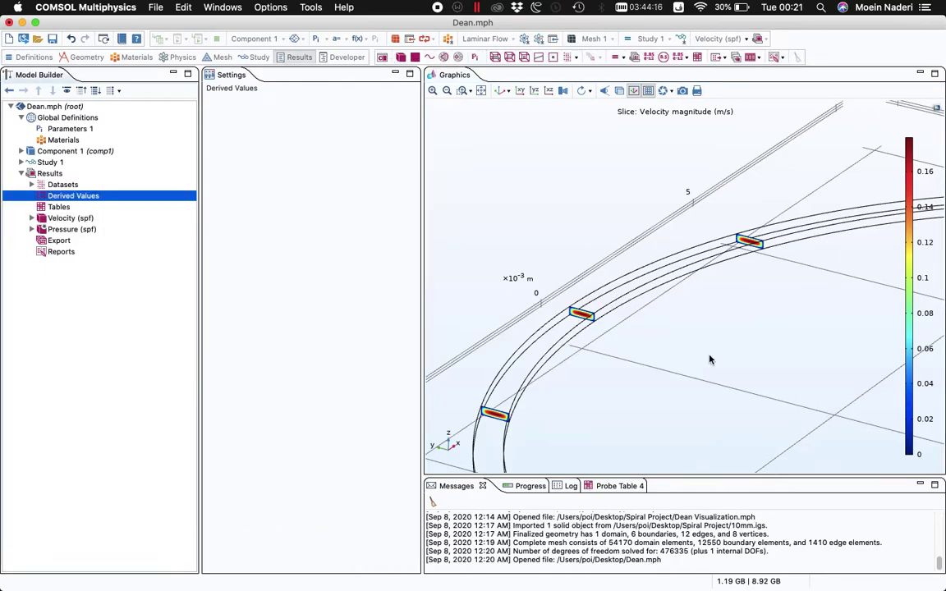
left_click(32, 185)
right_click(58, 187)
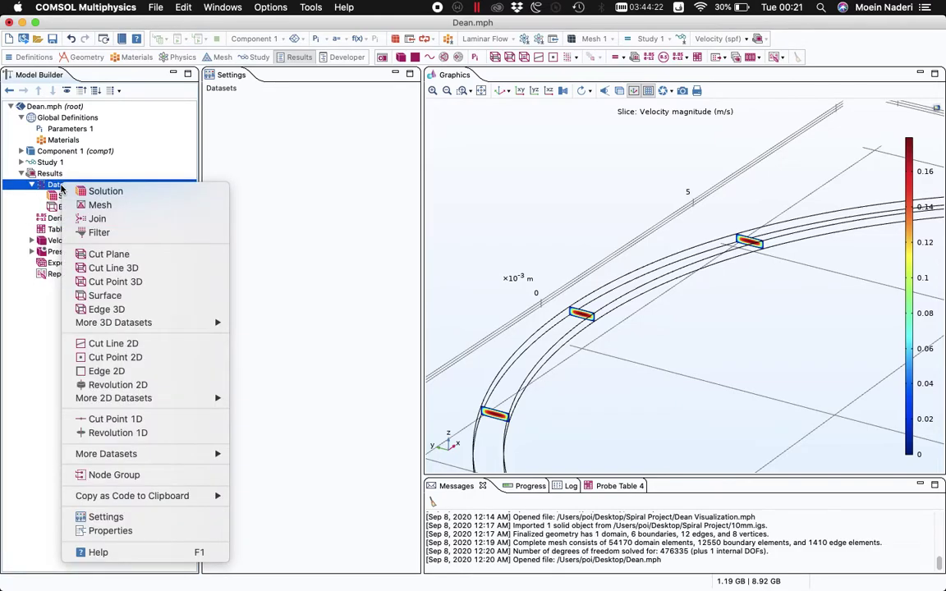
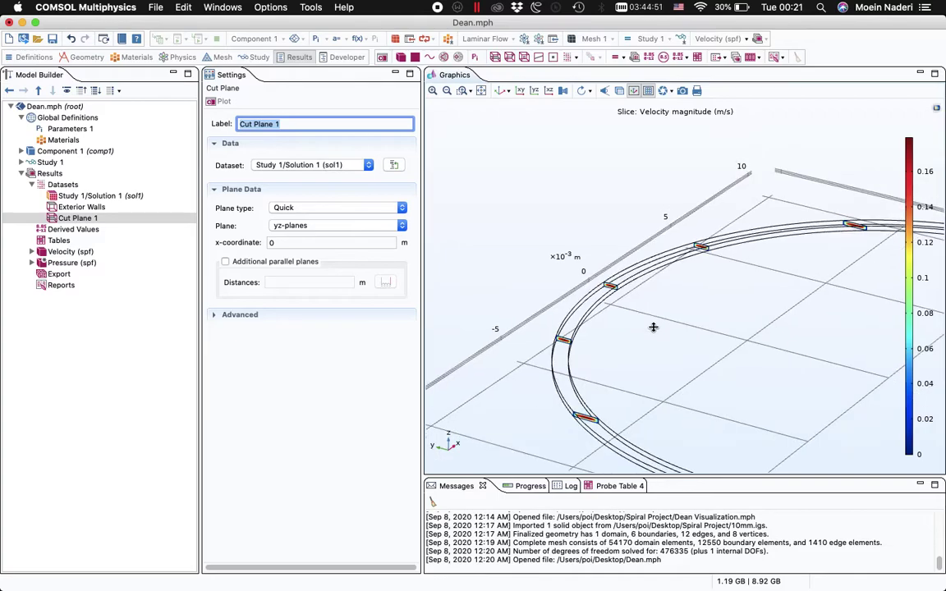
Step: Plot the yz cut plane at x = 0 and examine its location across the curved channel
scroll(680, 355, "down", 2)
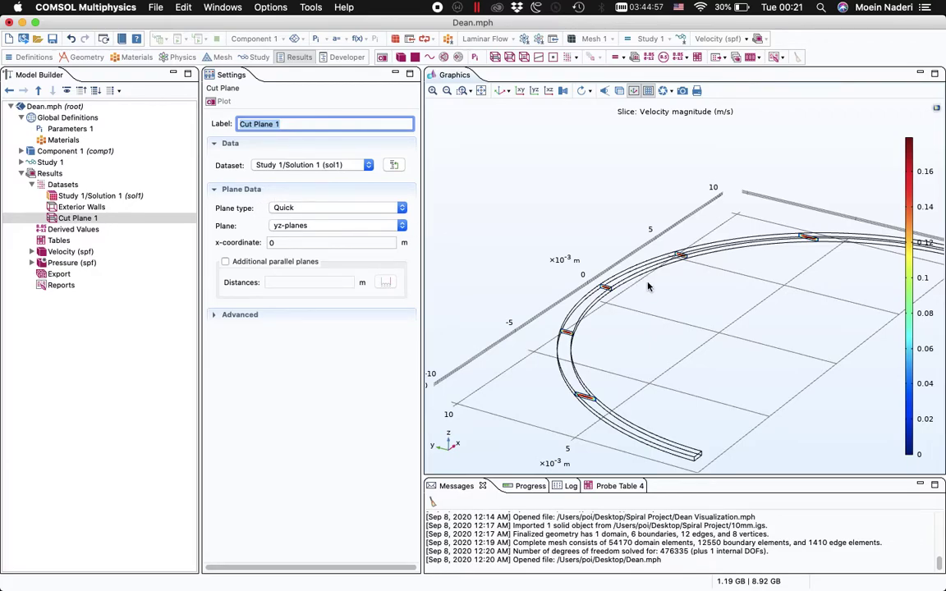
right_click_drag(729, 297, 708, 296)
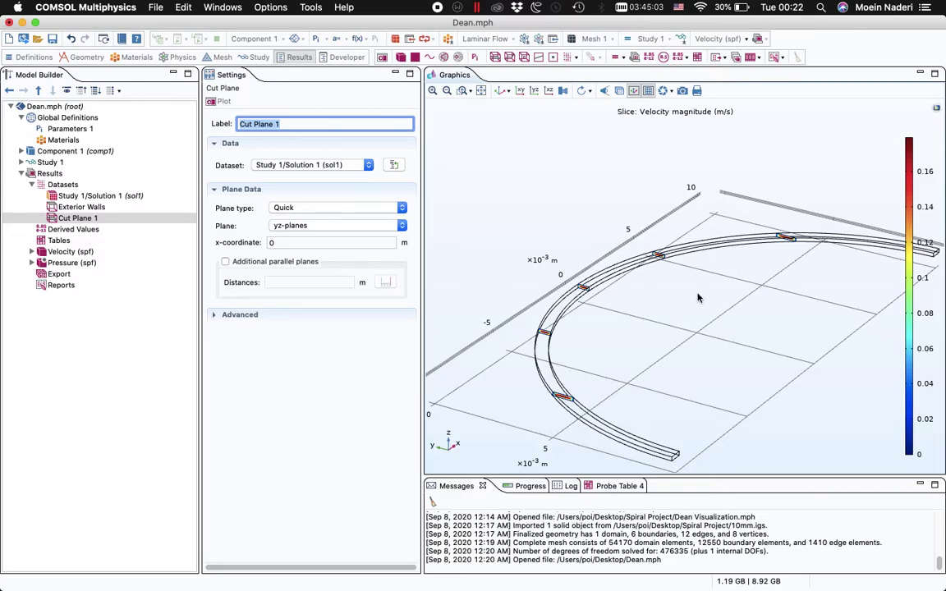
right_click_drag(698, 299, 675, 298)
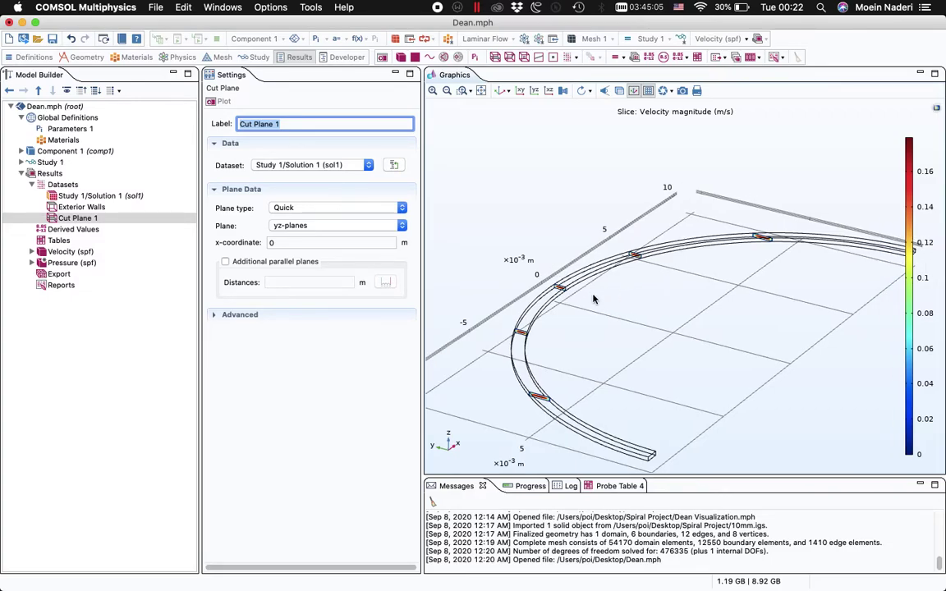
scroll(539, 201, "up", 5)
scroll(539, 201, "down", 1)
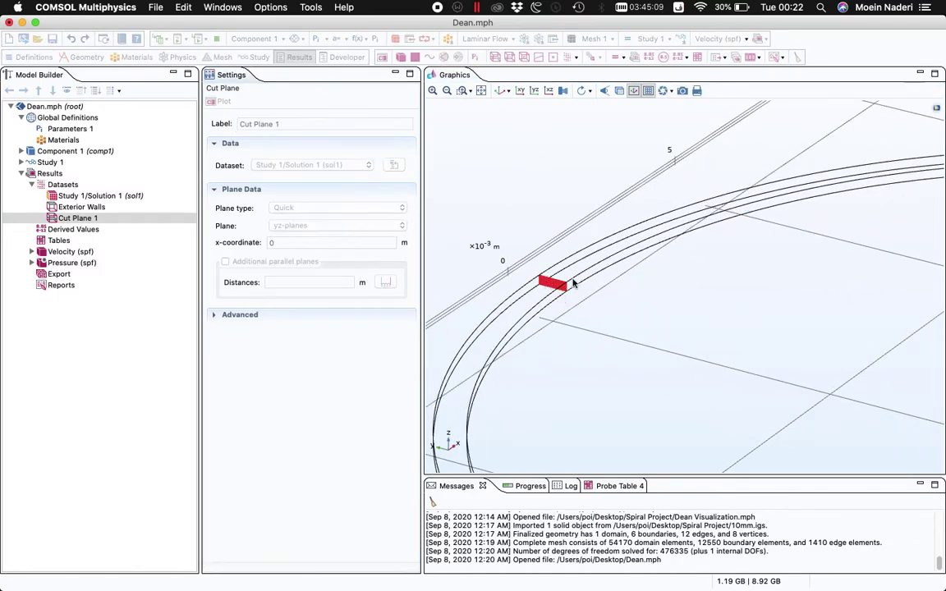
scroll(533, 168, "up", 2)
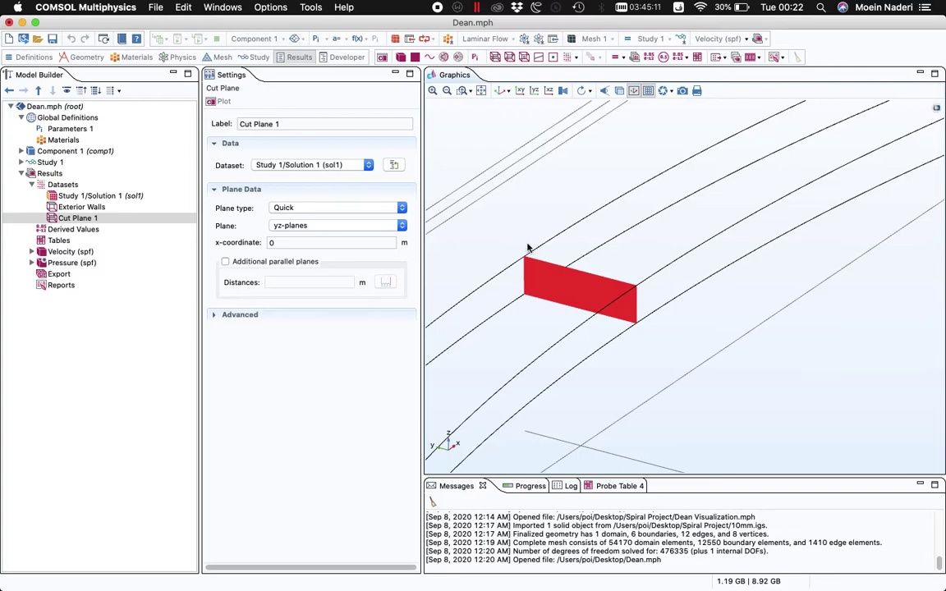
scroll(558, 290, "down", 6)
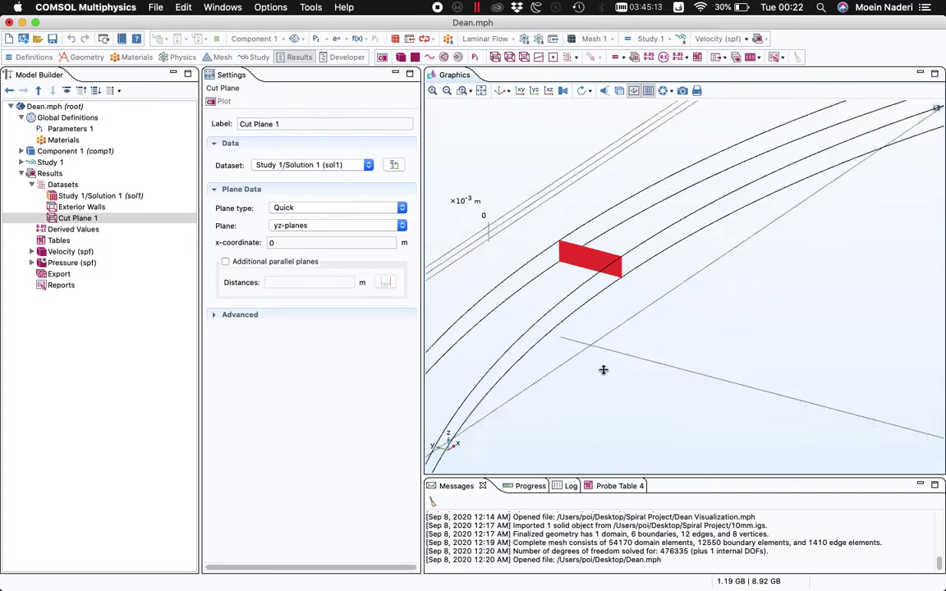
left_click_drag(660, 317, 633, 311)
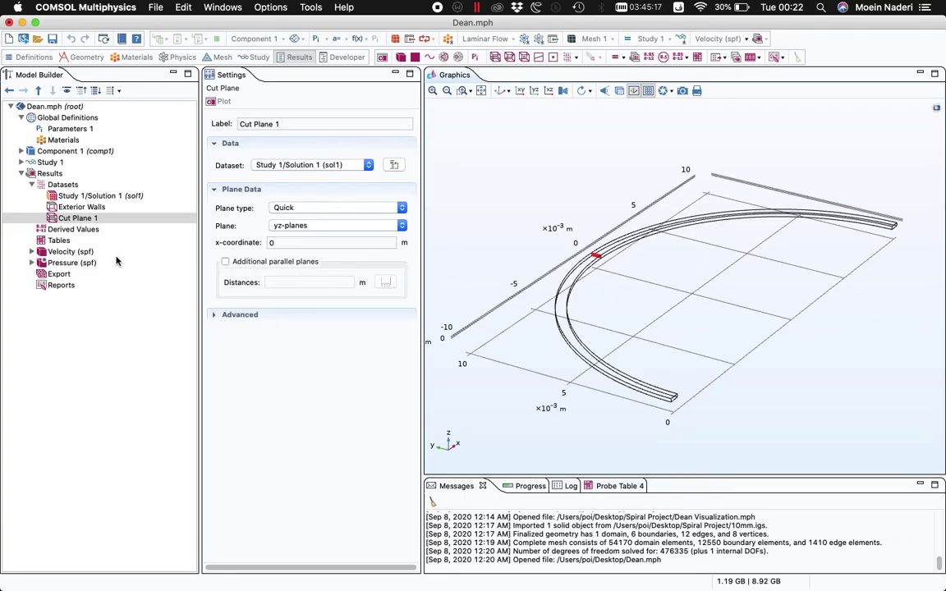
Step: Add a 3D Plot Group to the results and set its dataset to Cut Plane 1
right_click(58, 174)
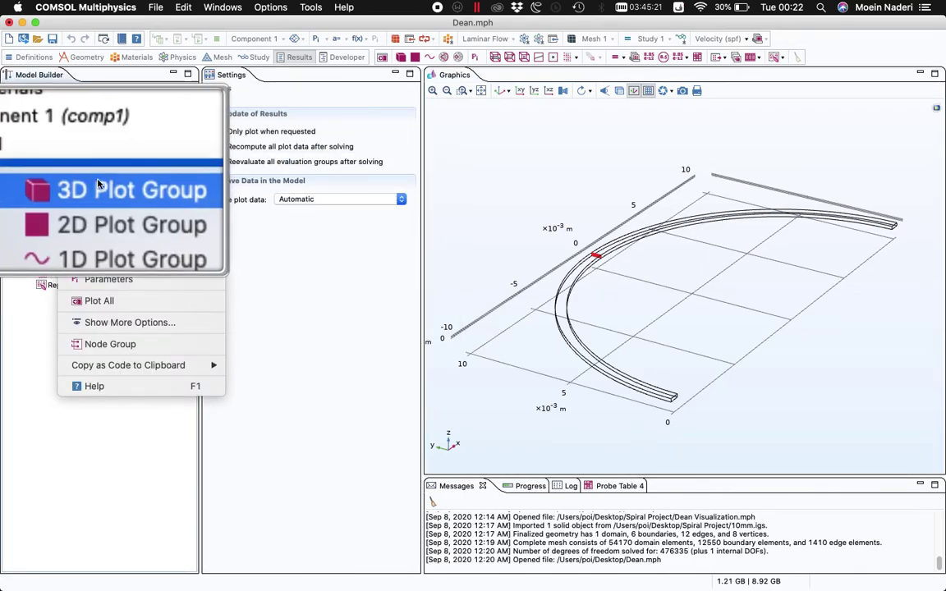
key("Escape")
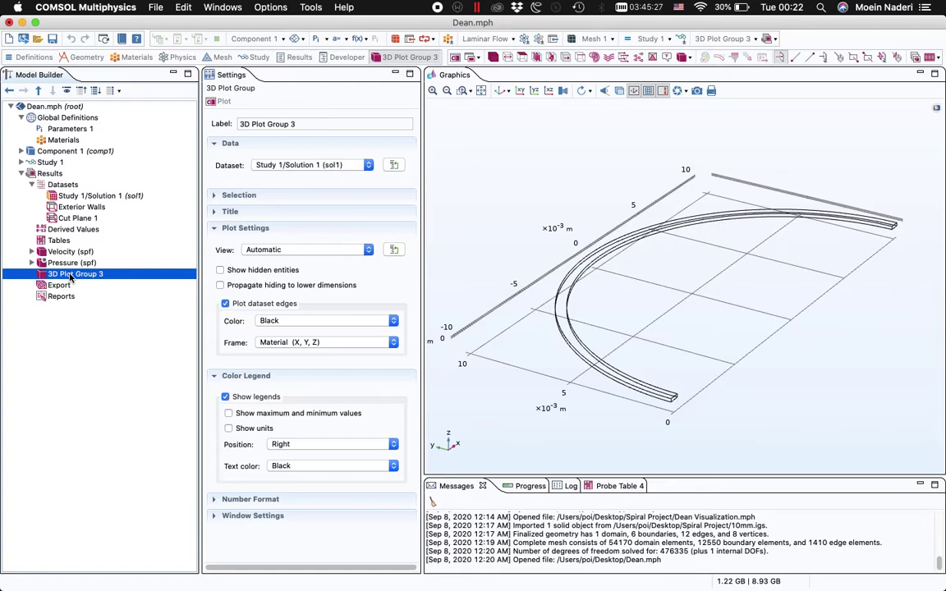
left_click(303, 165)
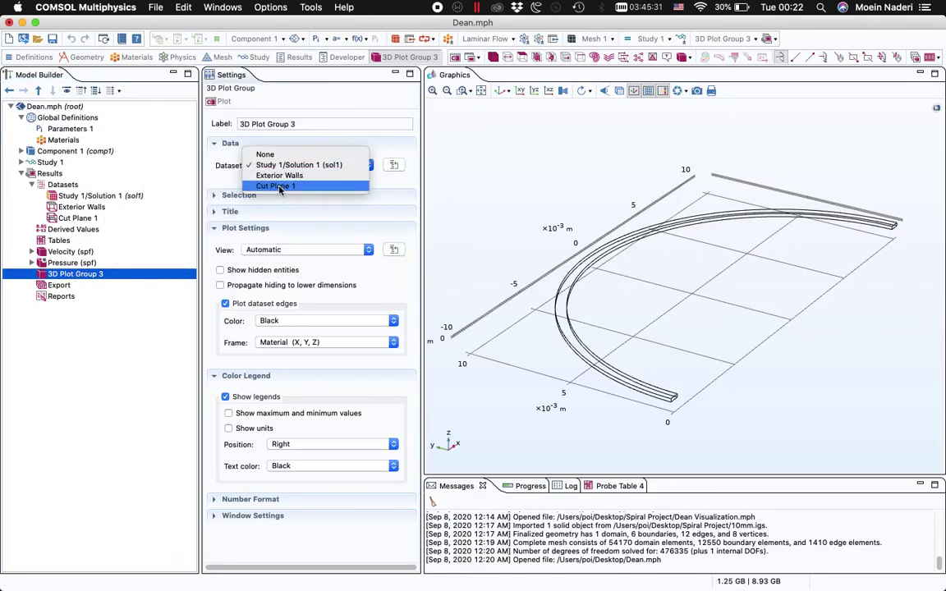
left_click(278, 186)
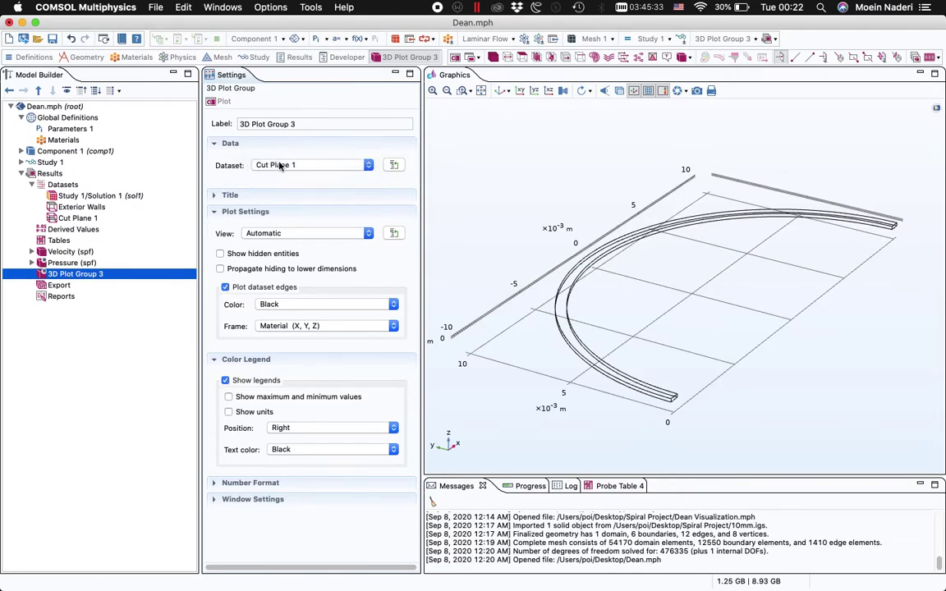
Step: Add an Arrow Surface plot to the new 3D plot group
right_click(71, 279)
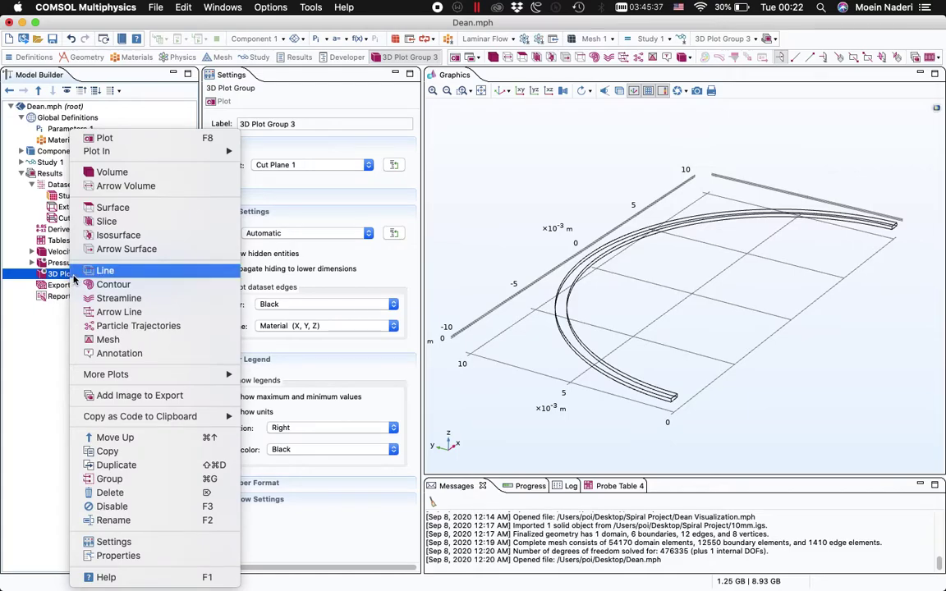
left_click(115, 245)
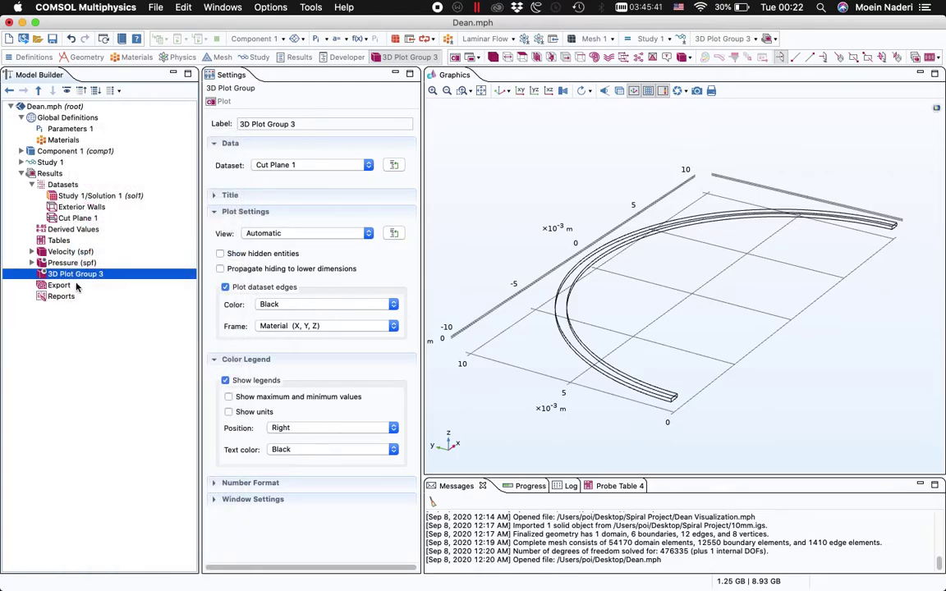
left_click(75, 286)
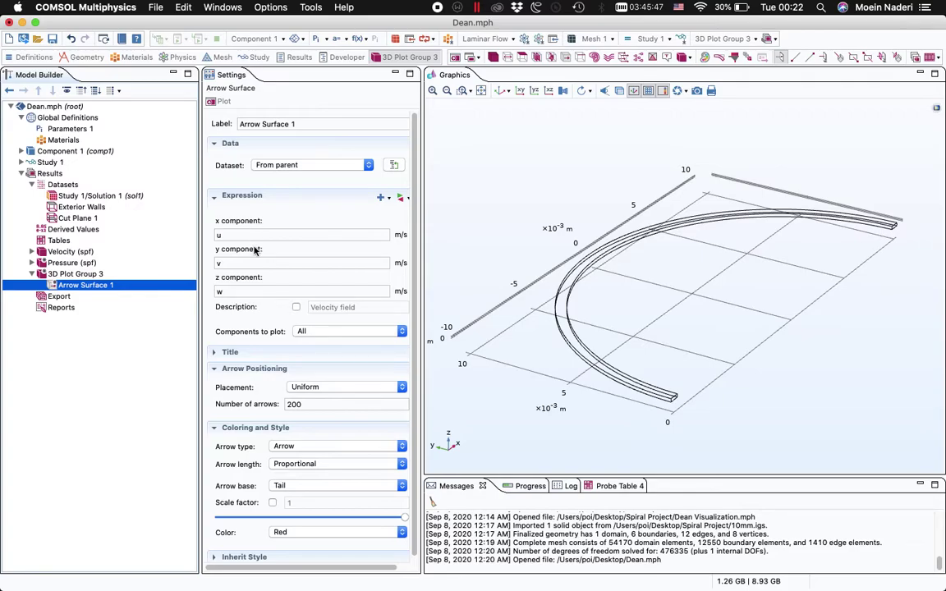
Step: Set the Arrow Surface x component to 0, keep v and w for y and z, and plot the cross-section arrows
scroll(624, 296, "up", 8)
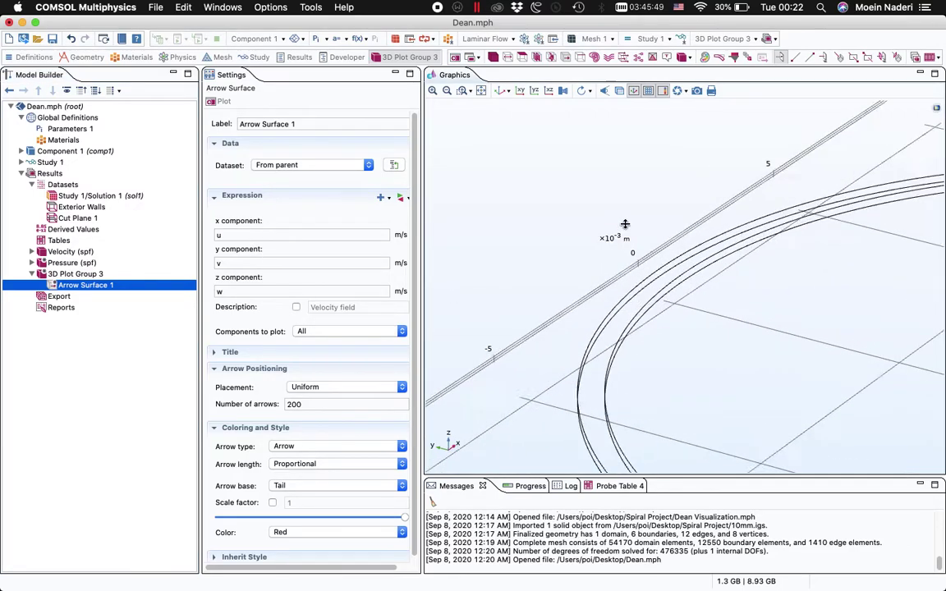
scroll(649, 288, "up", 2)
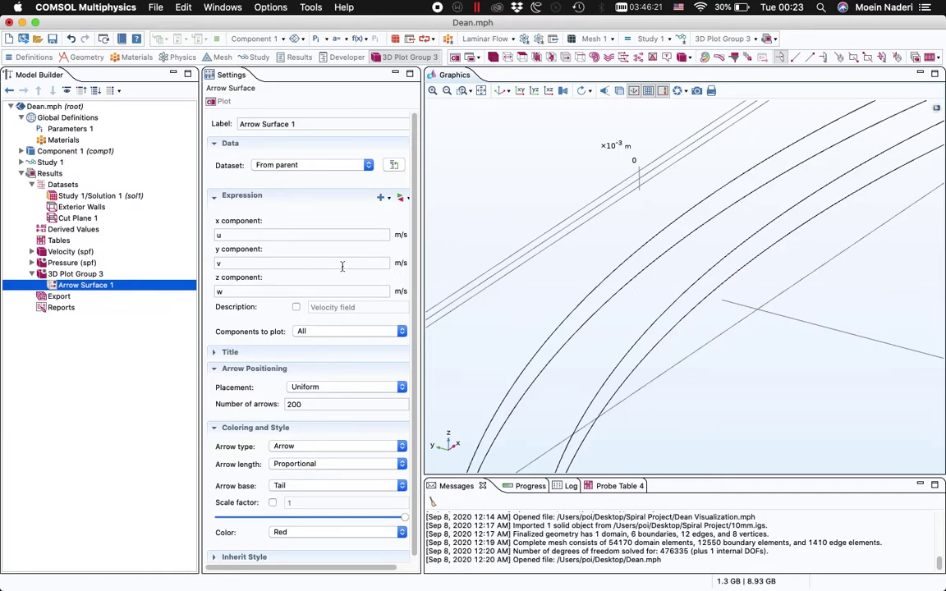
left_click(225, 233)
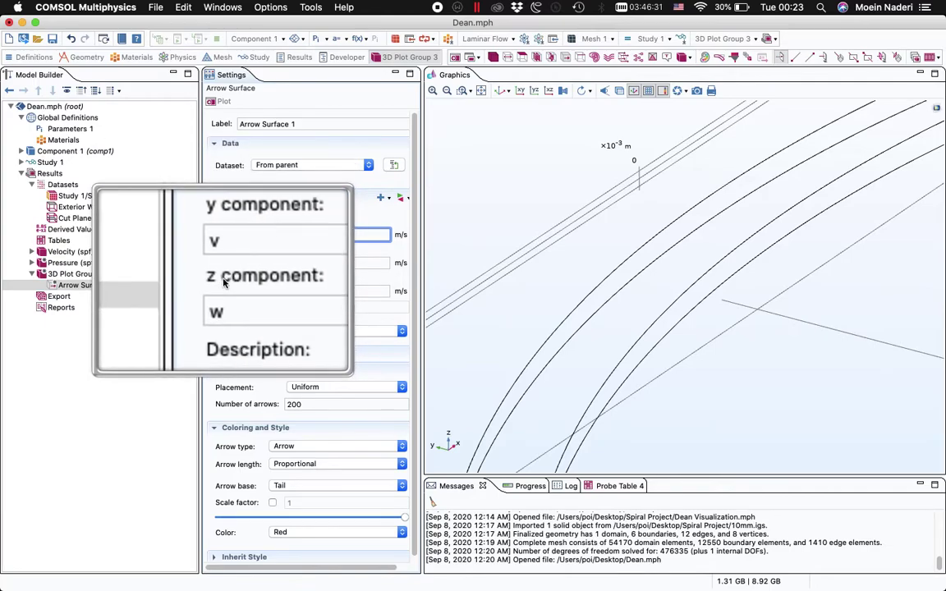
left_click(230, 293)
left_click(230, 293)
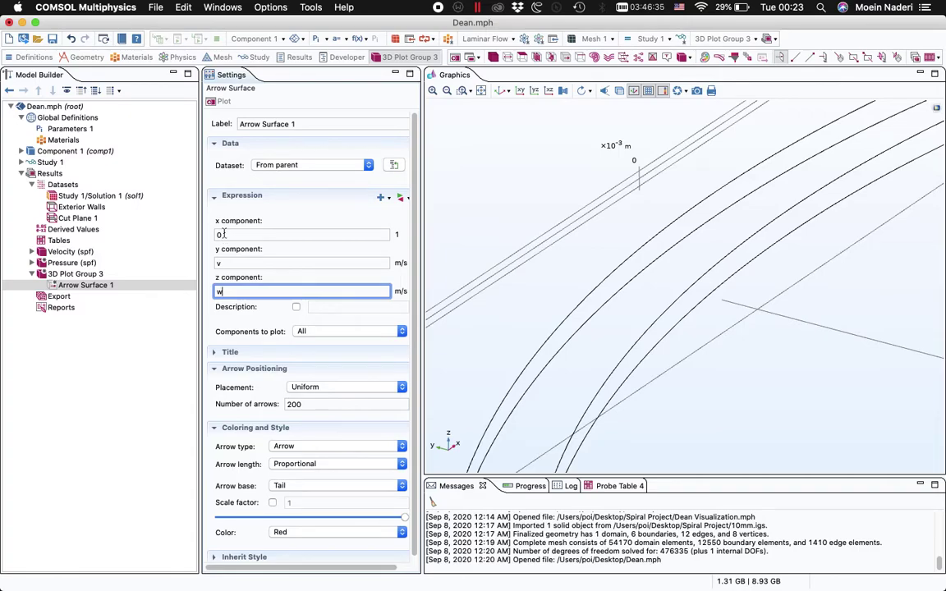
left_click(223, 102)
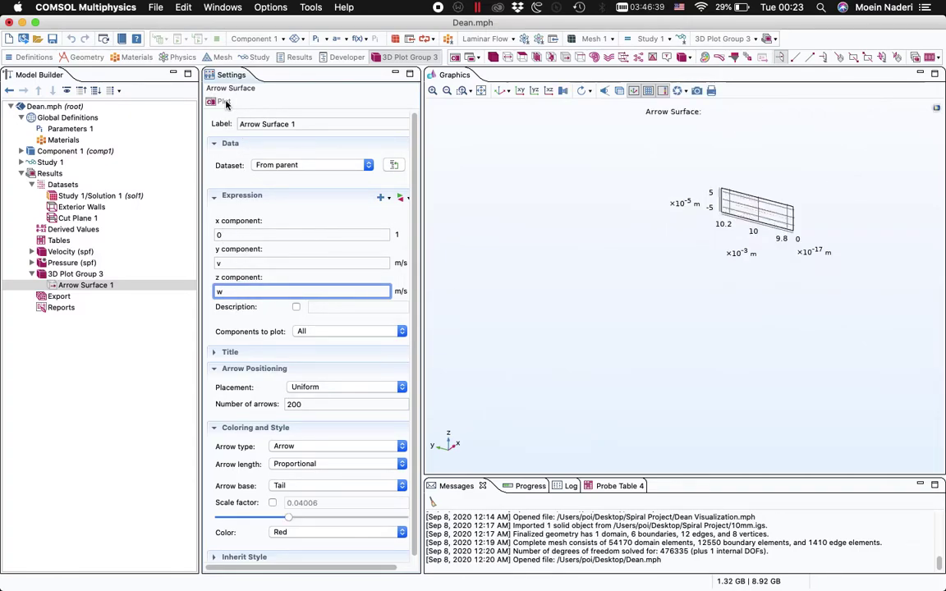
scroll(649, 212, "up", 10)
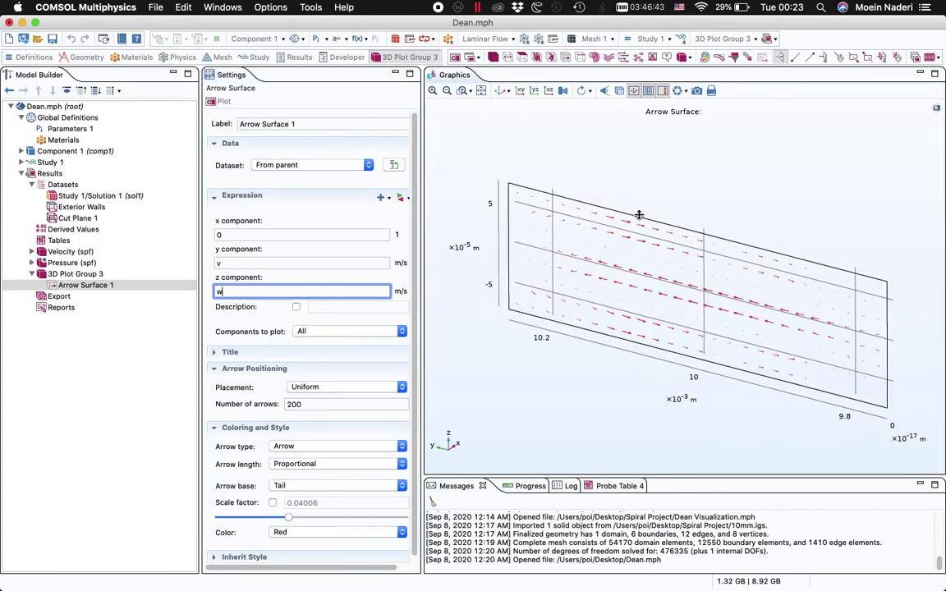
scroll(628, 238, "up", 1)
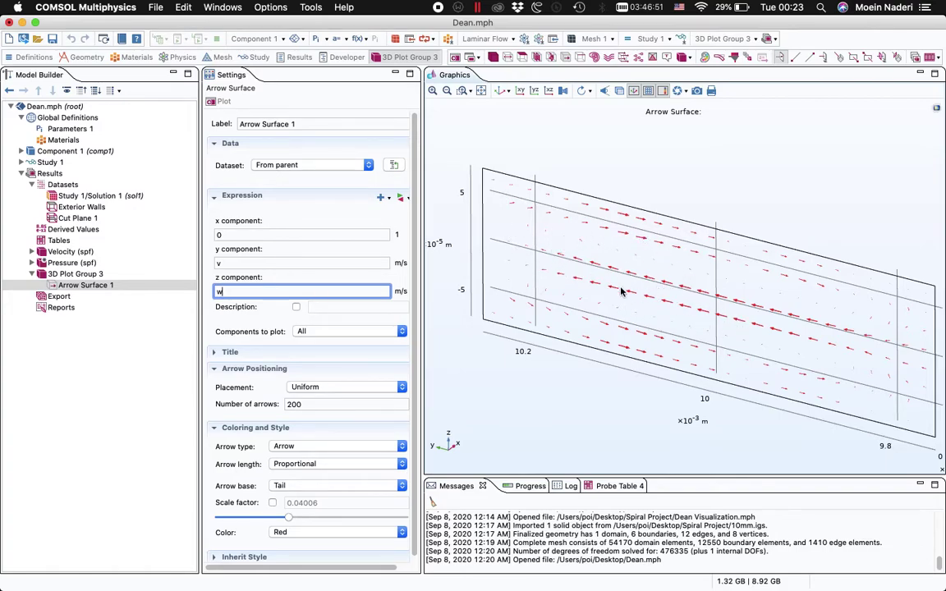
left_click_drag(666, 234, 723, 248)
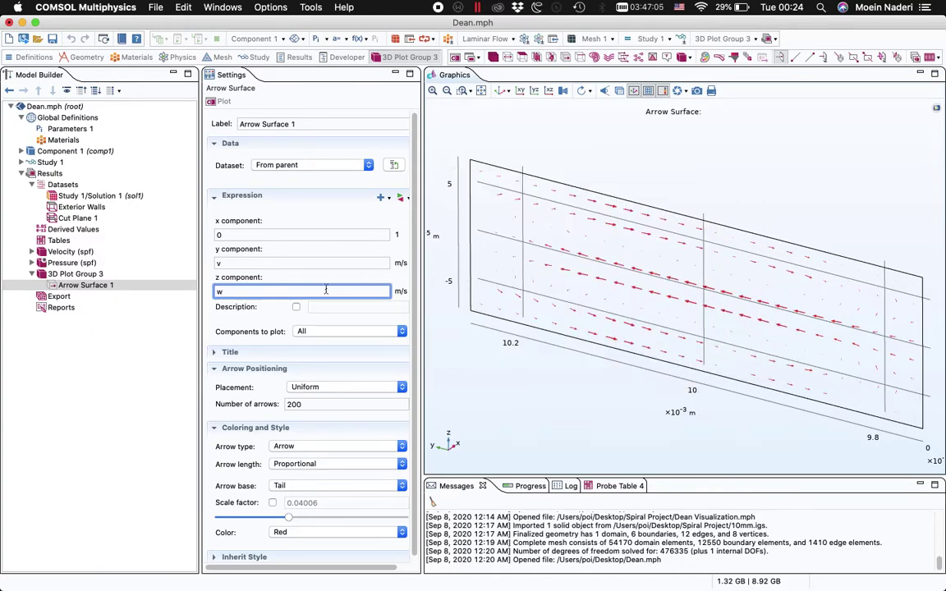
Step: Set the number of arrows to 500 with uniform placement and update the plot
scroll(254, 371, "down", 1)
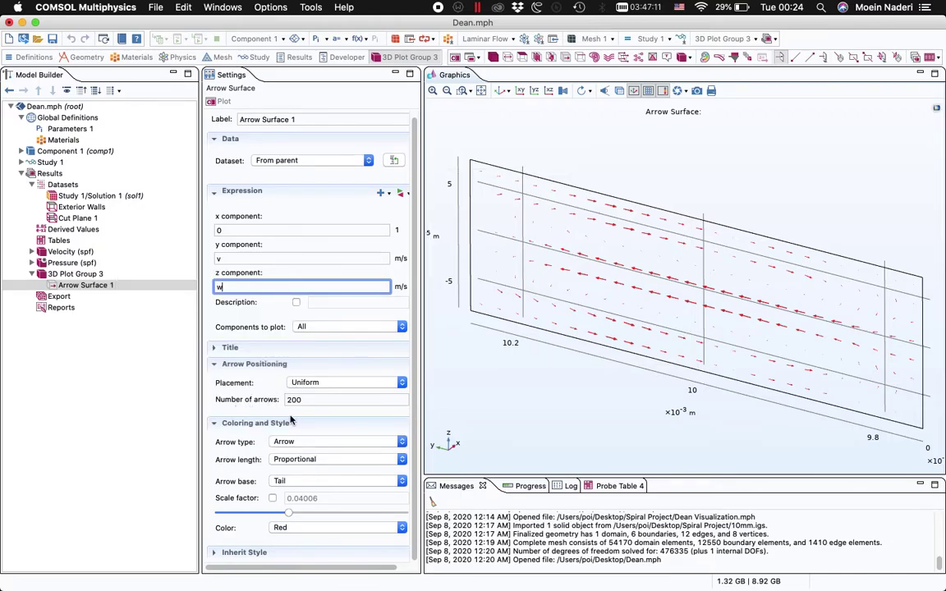
double_click(301, 401)
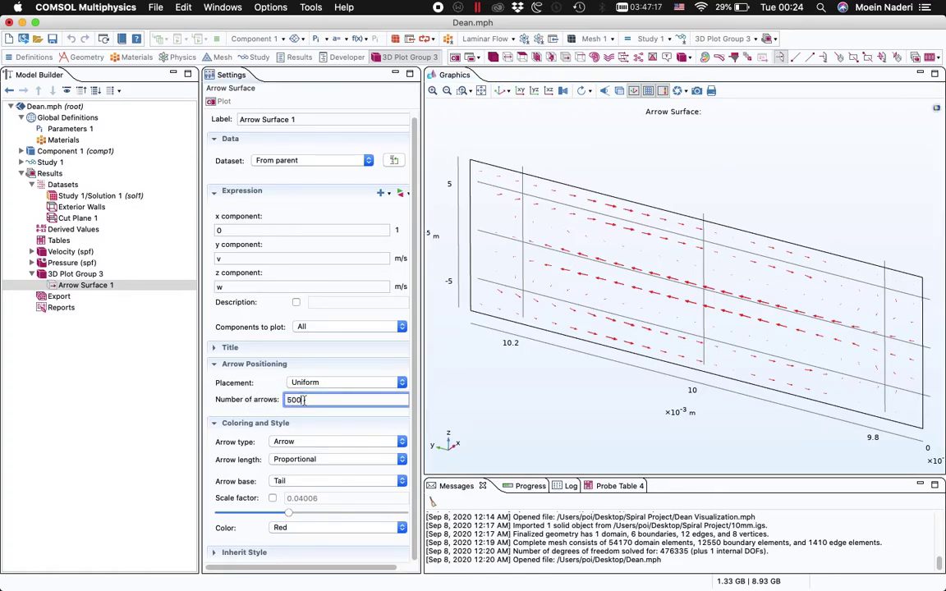
key("Return")
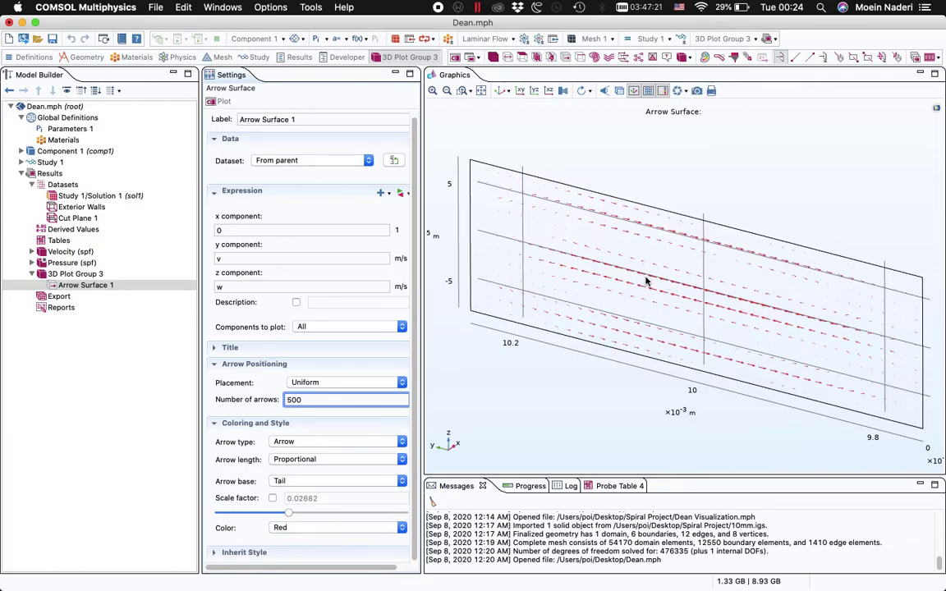
Step: Enable a custom arrow scale factor of 0.045 and set the arrow color to Black
left_click(272, 498)
left_click_drag(289, 512, 322, 511)
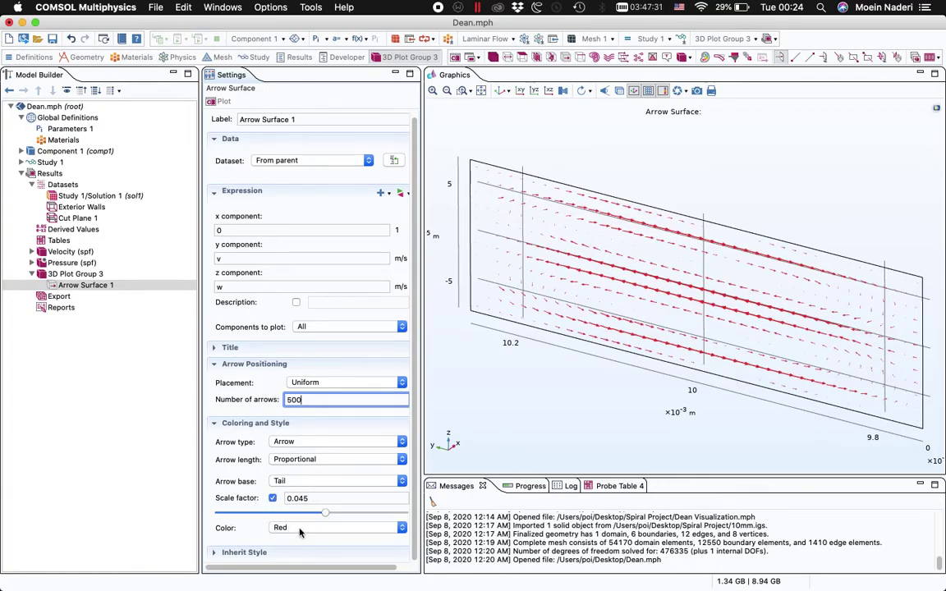
left_click(289, 527)
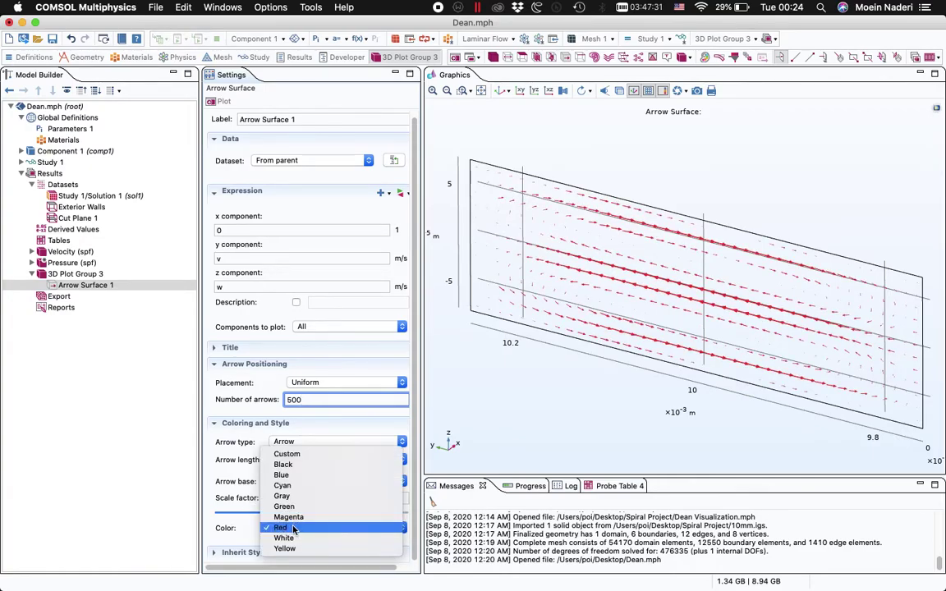
left_click(288, 465)
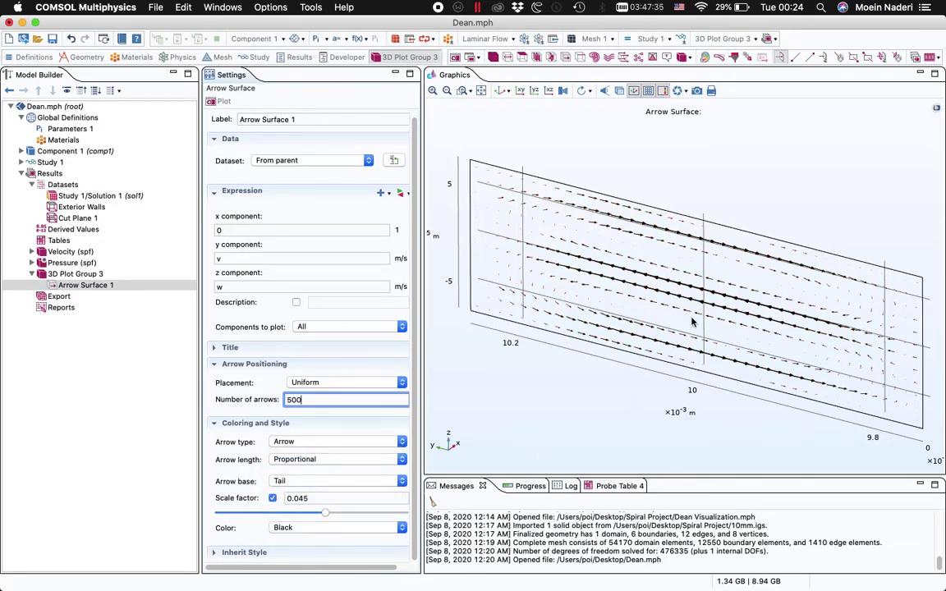
scroll(752, 283, "down", 2)
scroll(757, 287, "down", 3)
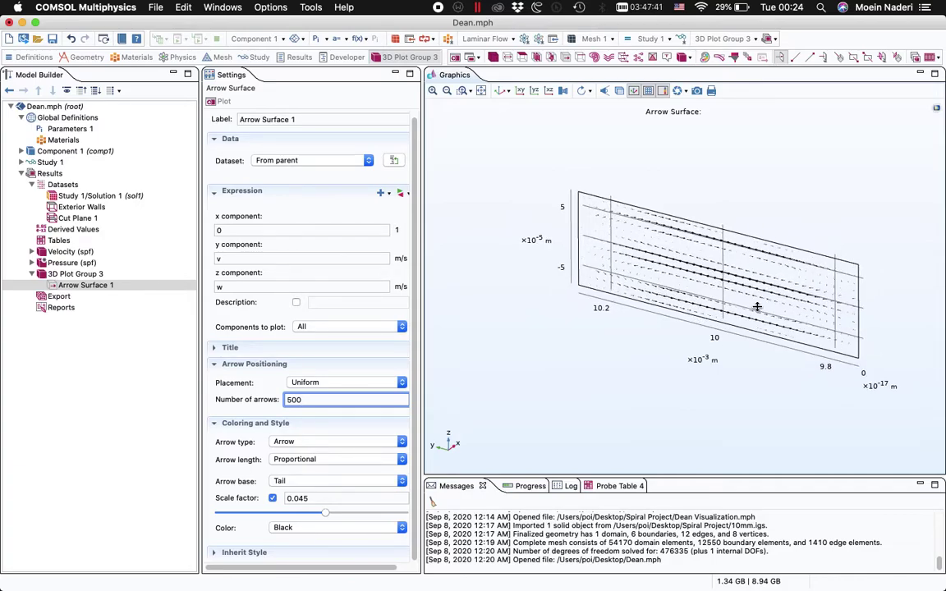
right_click_drag(760, 228, 748, 239)
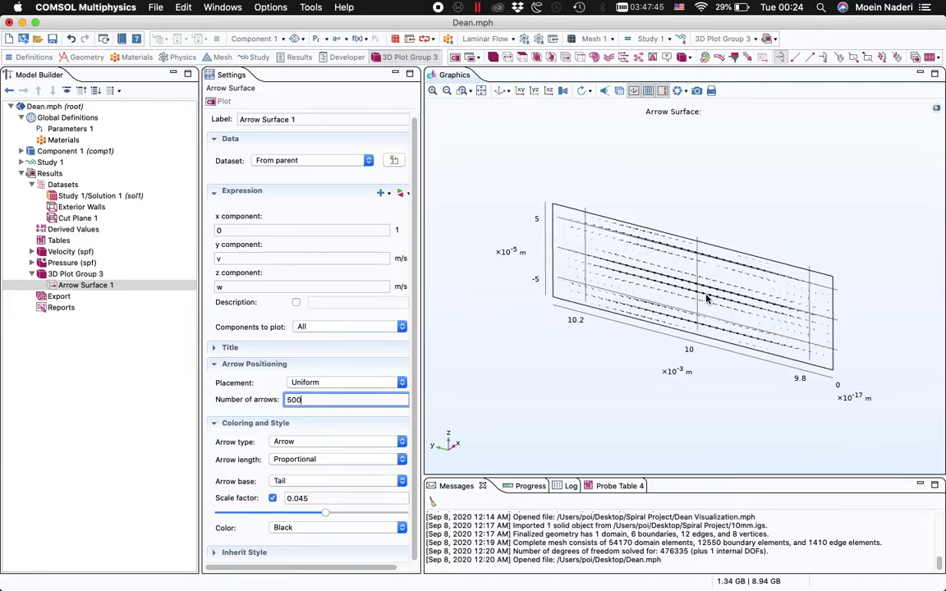
scroll(706, 338, "down", 2)
scroll(682, 196, "up", 4)
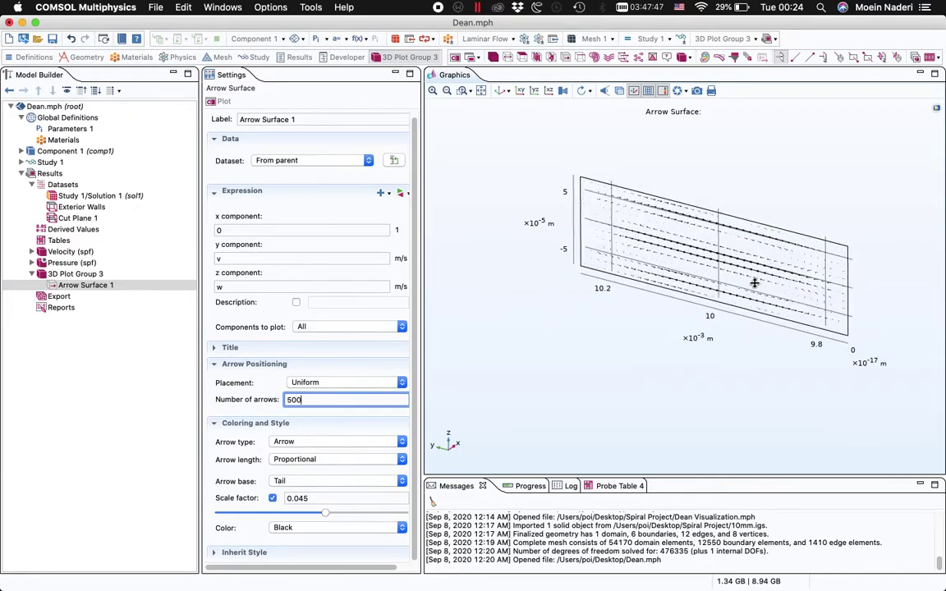
scroll(690, 341, "down", 3)
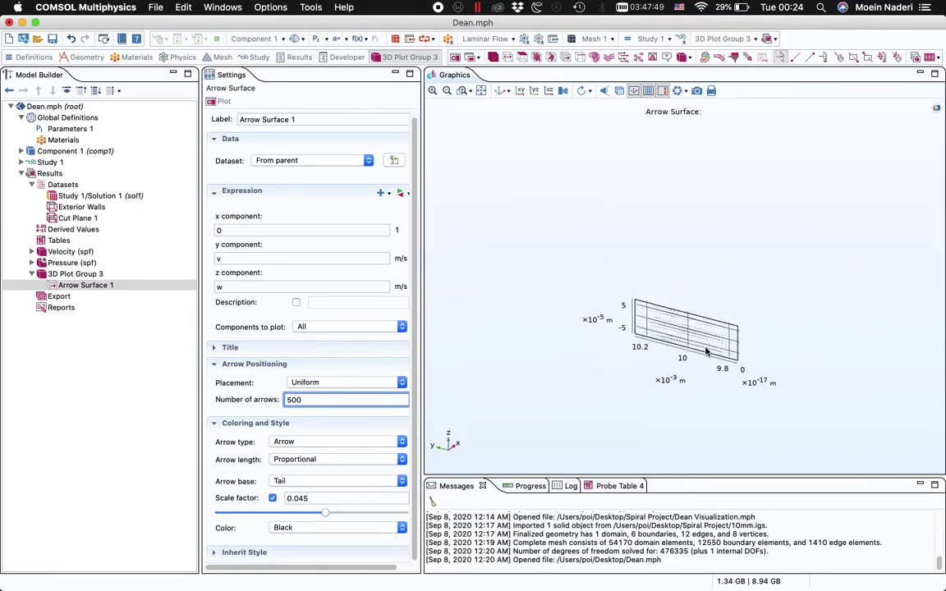
Step: Set the dataset of 3D Plot Group 3 to Study 1/Solution 1 (sol1)
scroll(687, 347, "up", 4)
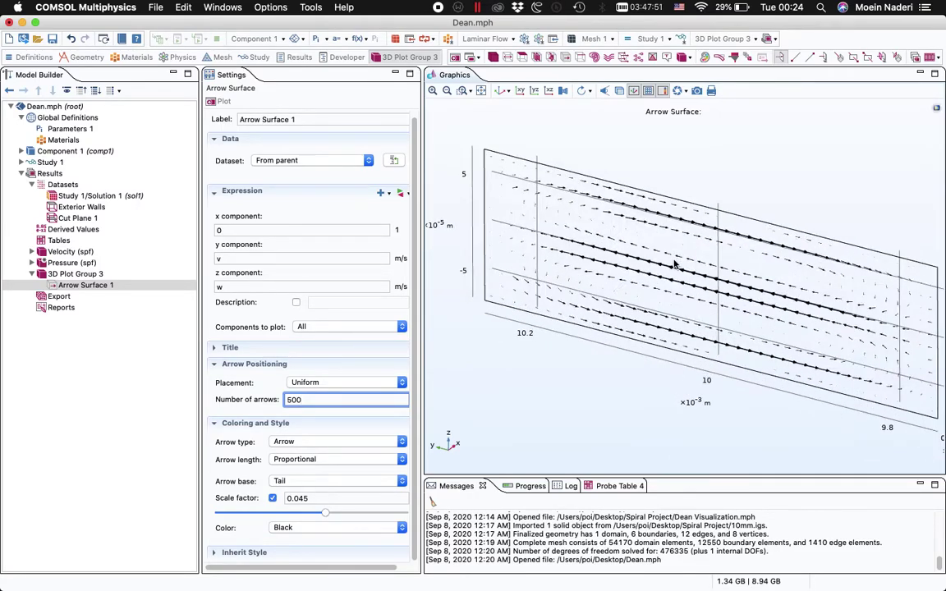
scroll(735, 332, "down", 1)
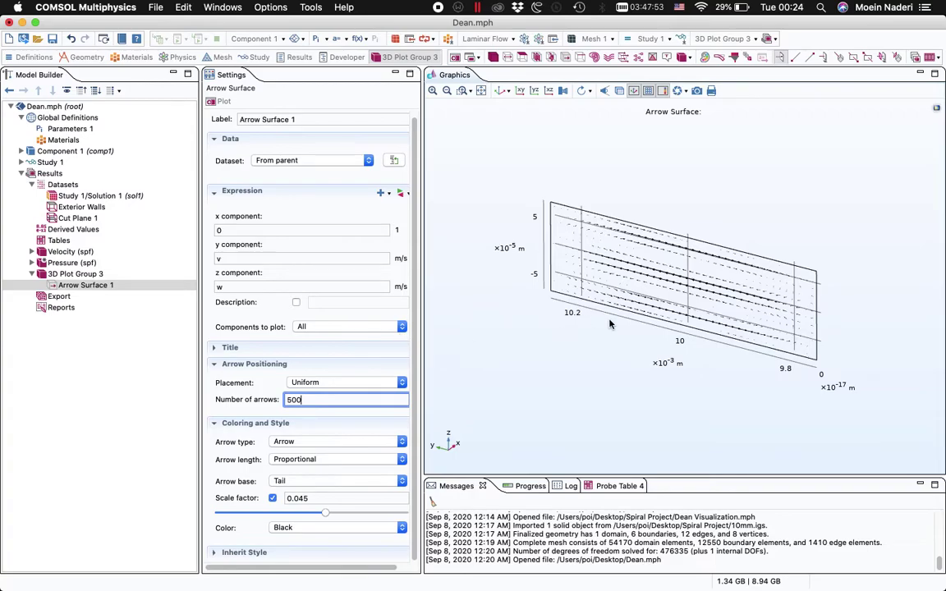
left_click(79, 275)
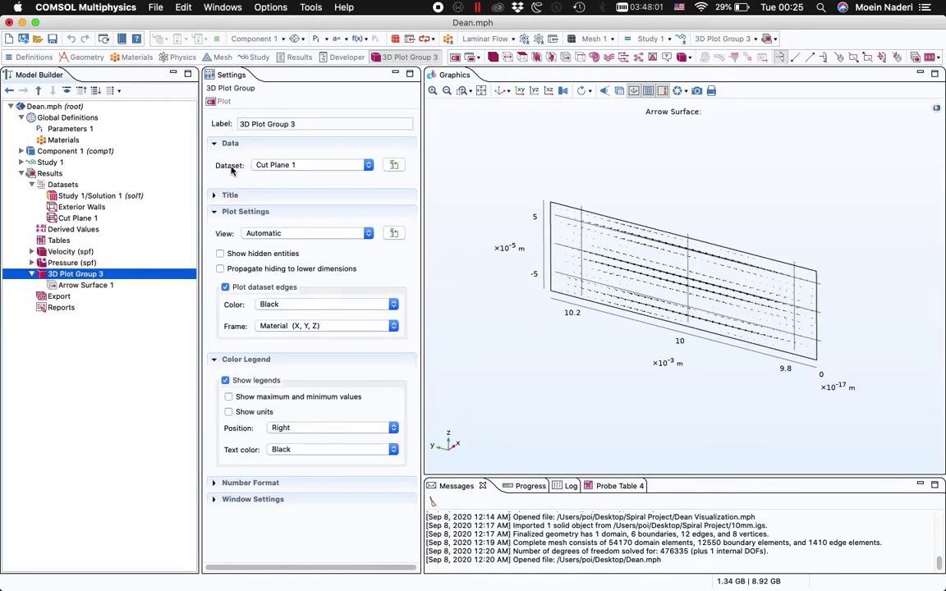
left_click(278, 168)
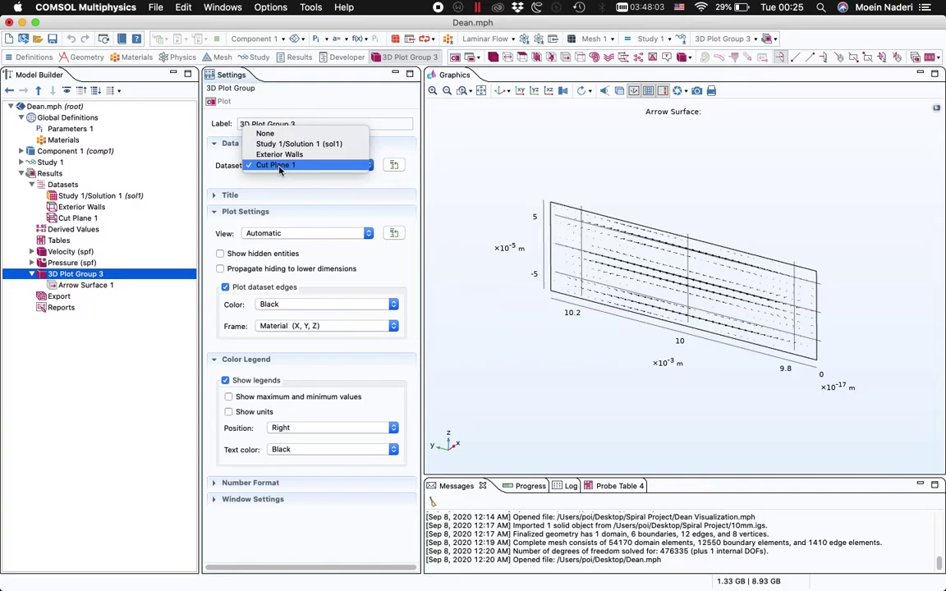
left_click(283, 145)
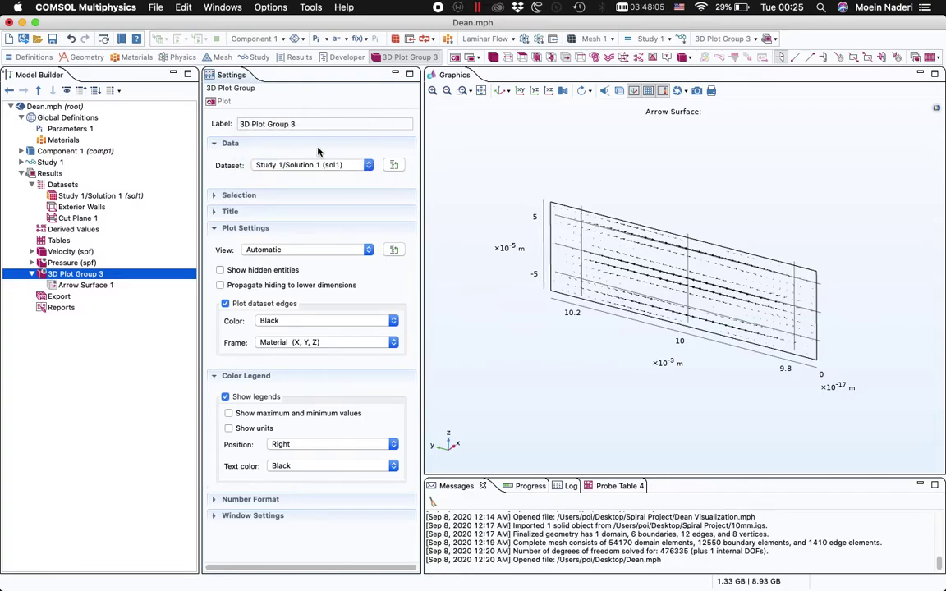
Step: Set the Arrow Surface 1 dataset to Cut Plane 1 and plot the arrows within the channel outline
right_click(79, 286)
left_click(79, 292)
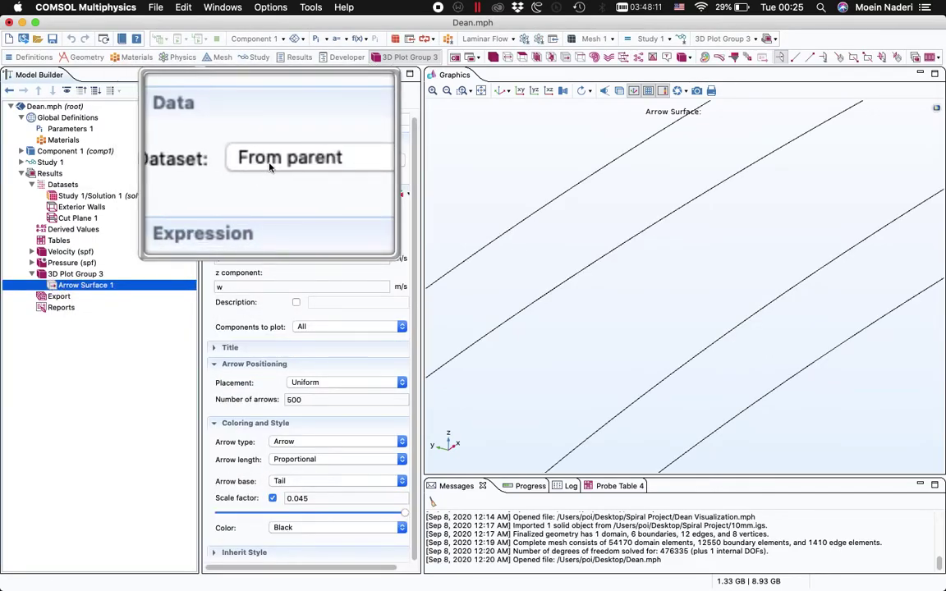
left_click(265, 161)
left_click(268, 191)
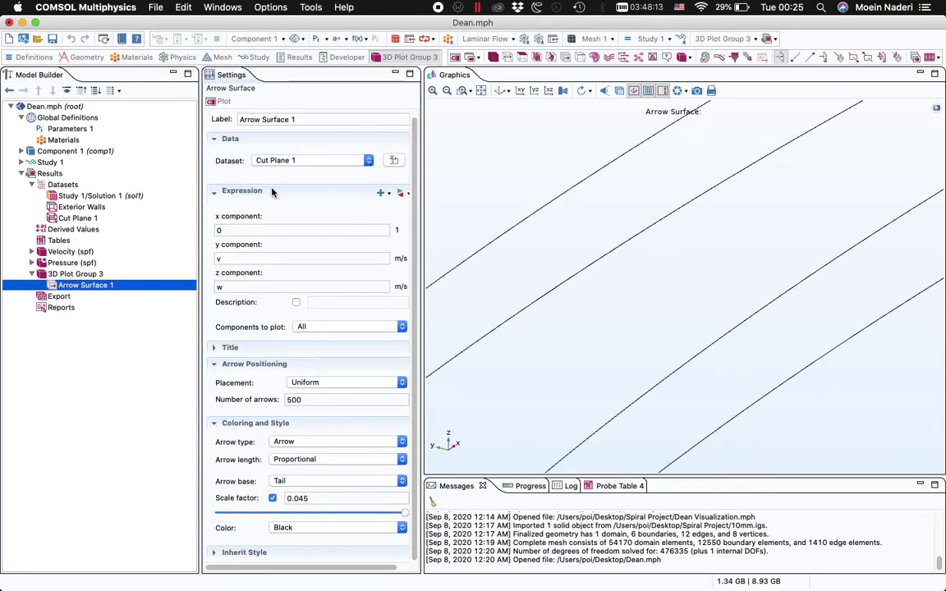
left_click(227, 103)
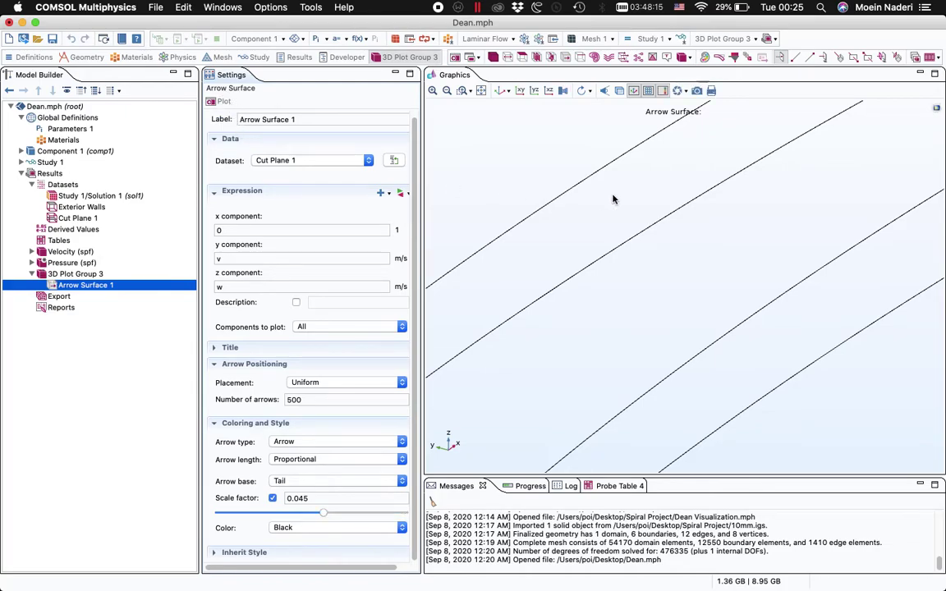
scroll(682, 306, "down", 3)
scroll(627, 155, "up", 5)
scroll(719, 281, "up", 3)
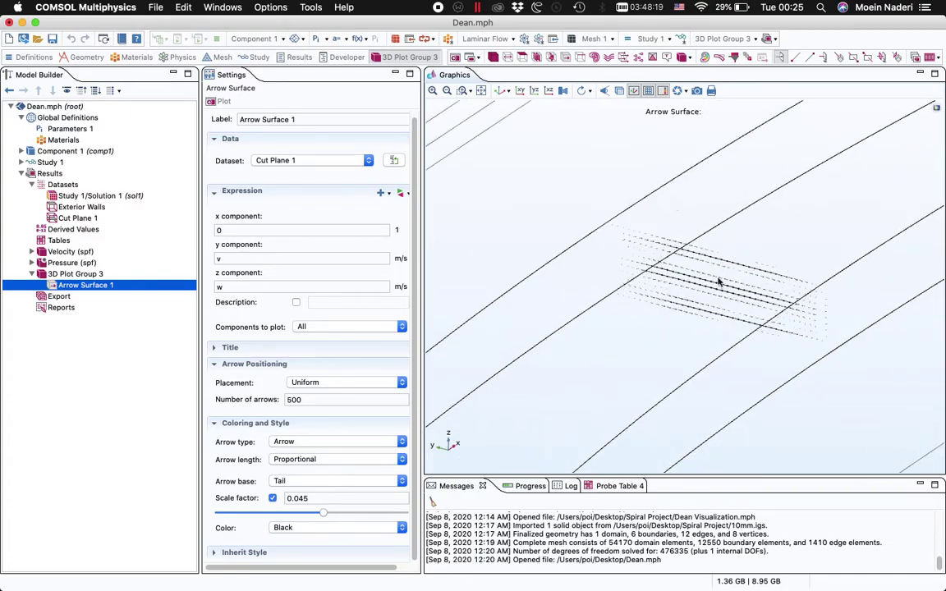
scroll(740, 337, "up", 2)
right_click_drag(653, 348, 665, 290)
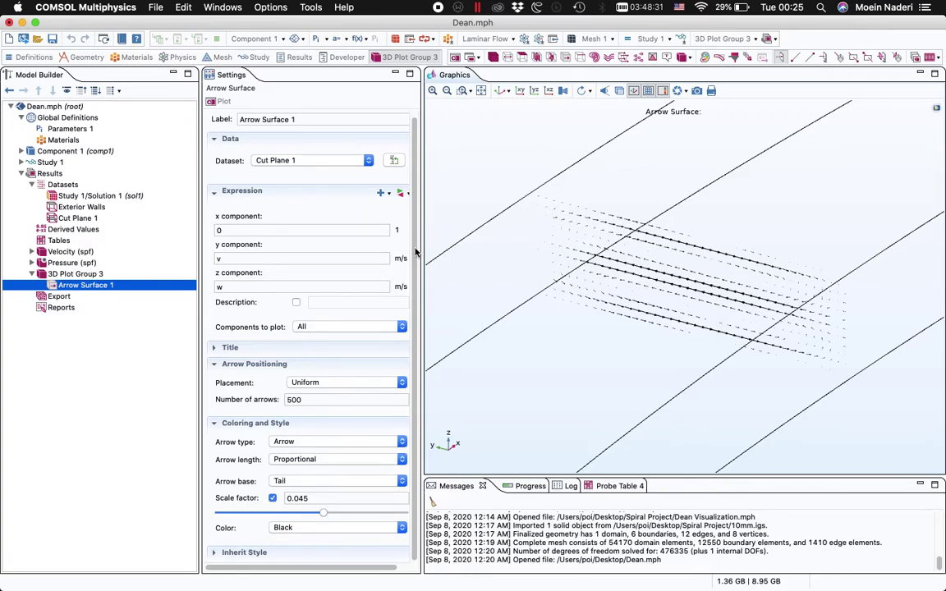
Step: Add a Slice plot of velocity magnitude (spf.U) to 3D Plot Group 3, keep its dataset From parent, and plot it
right_click(85, 275)
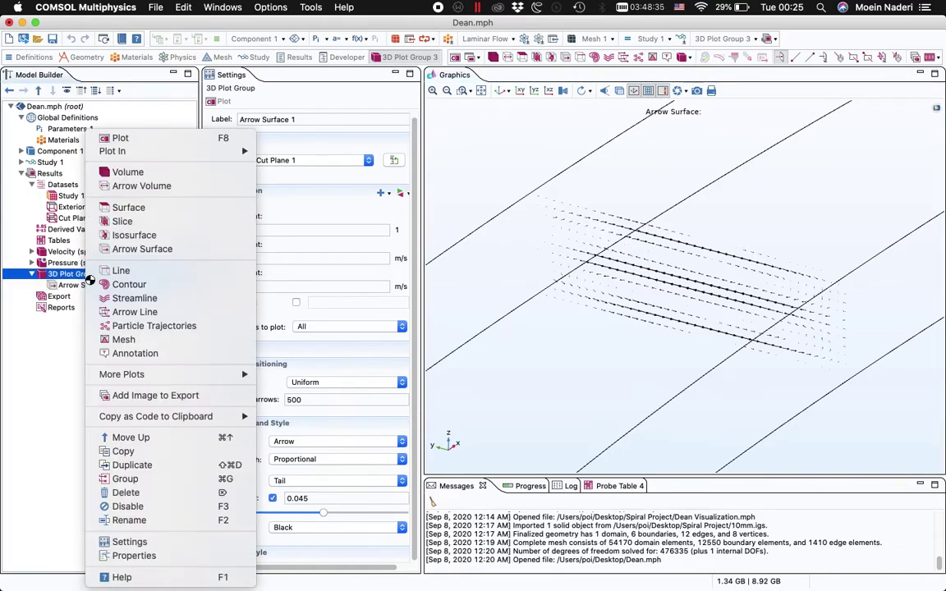
left_click(145, 224)
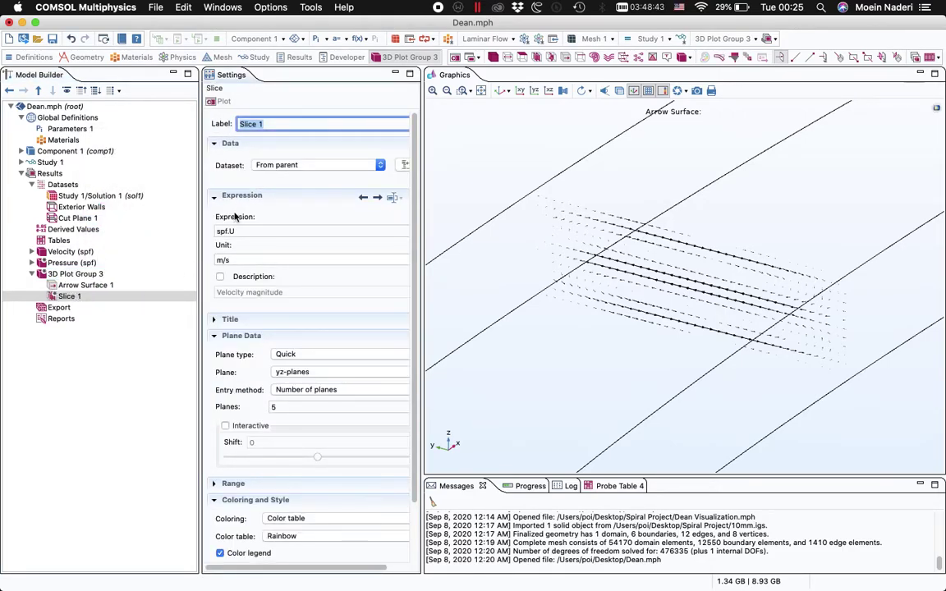
left_click(261, 167)
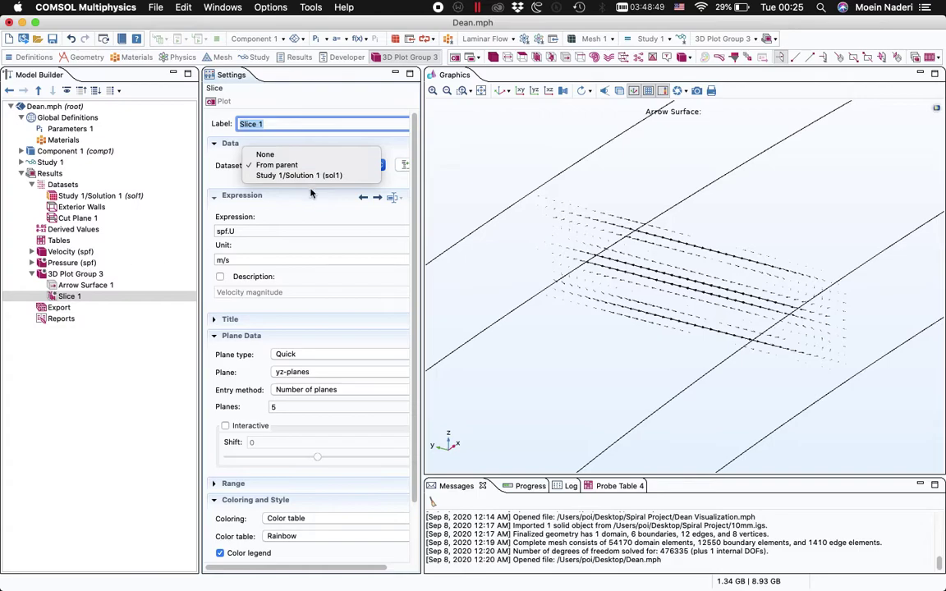
left_click(306, 168)
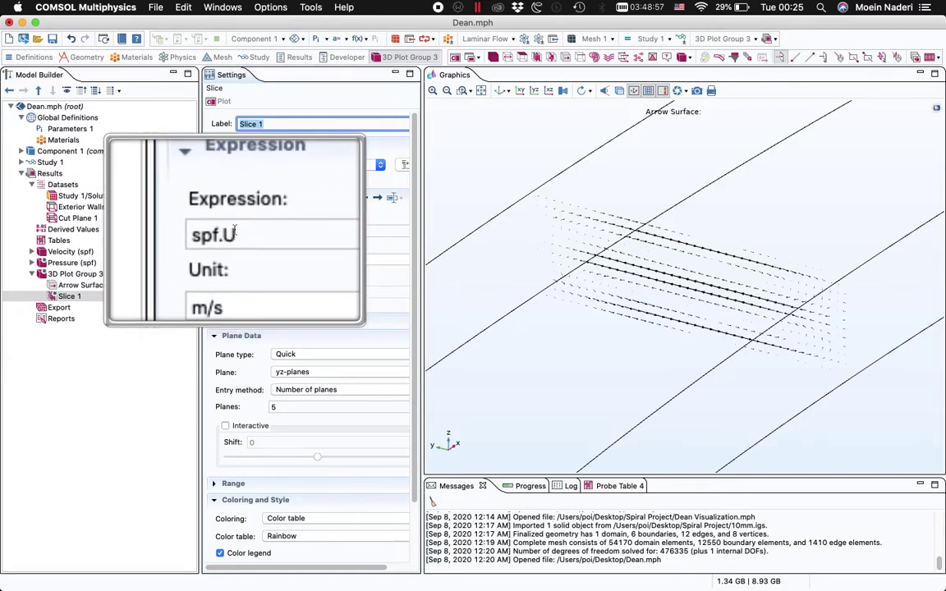
left_click(218, 102)
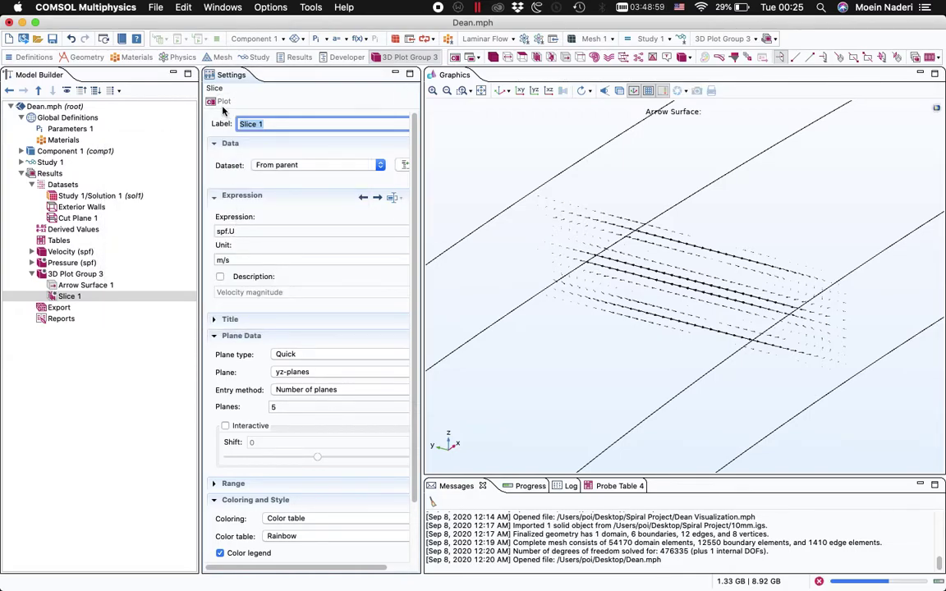
Step: Examine the arrows over the velocity slice up close and the slice positions along the whole channel
scroll(676, 305, "up", 3)
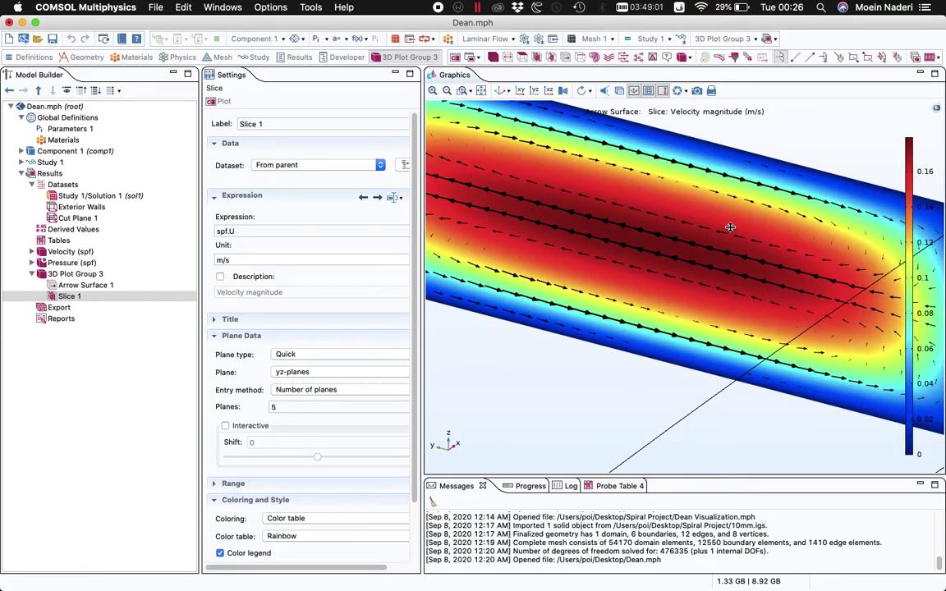
scroll(730, 226, "down", 4)
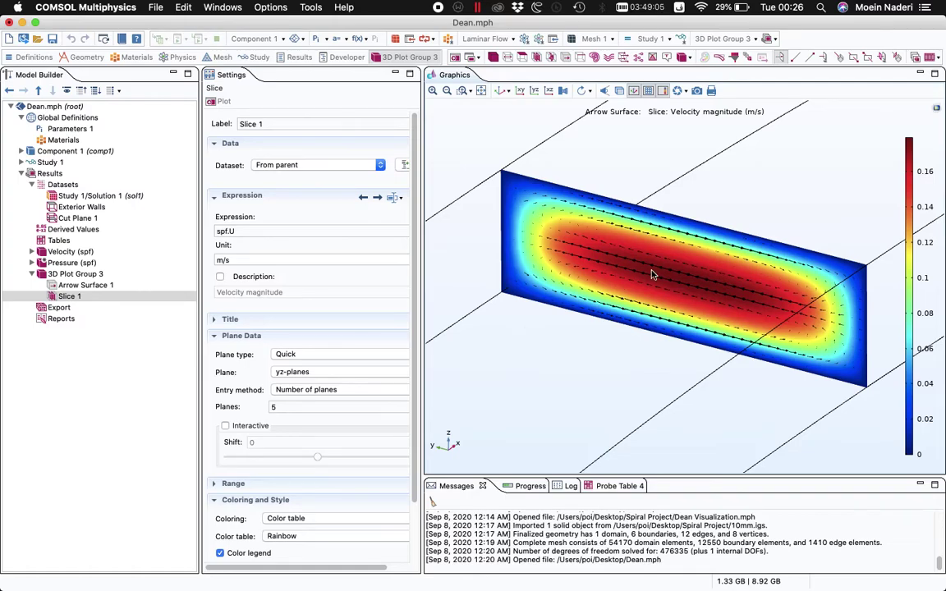
scroll(672, 210, "down", 1)
right_click_drag(724, 255, 714, 277)
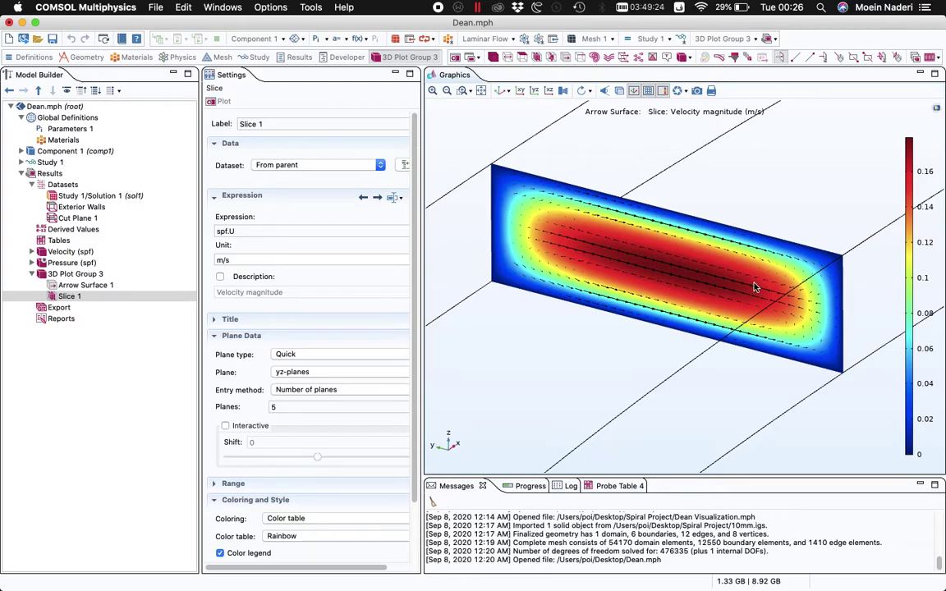
scroll(653, 234, "up", 2)
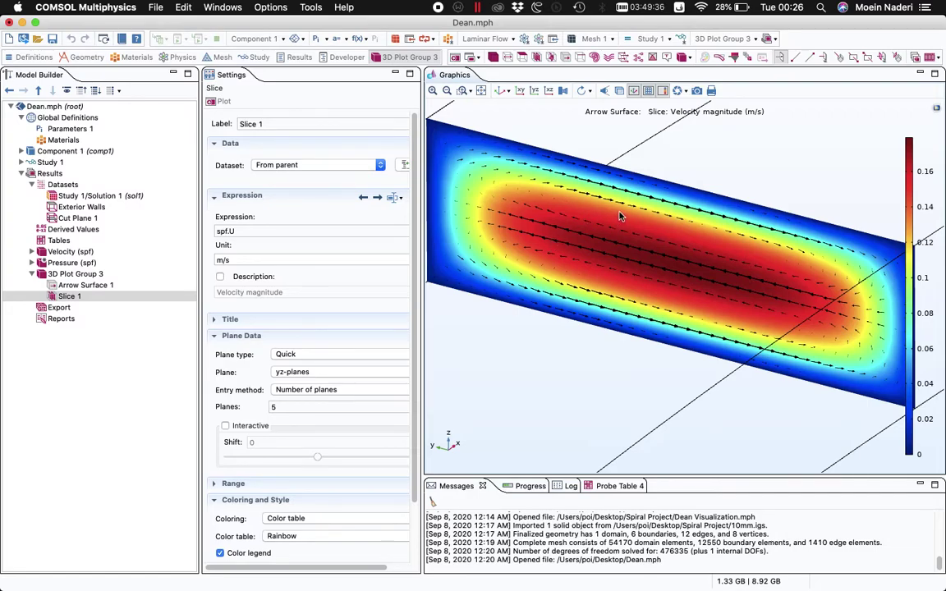
scroll(613, 211, "down", 5)
scroll(630, 278, "down", 10)
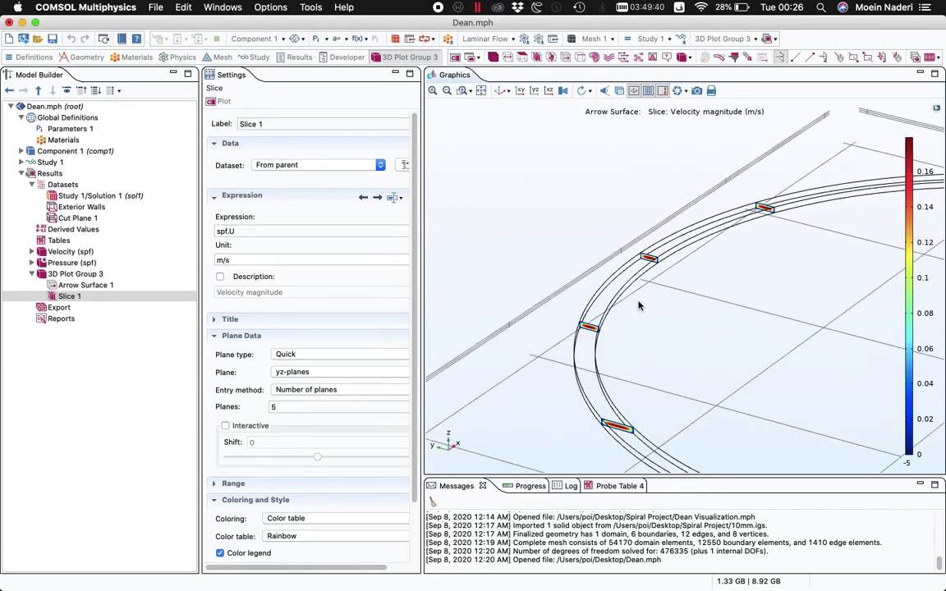
scroll(633, 308, "down", 6)
left_click_drag(674, 337, 661, 384)
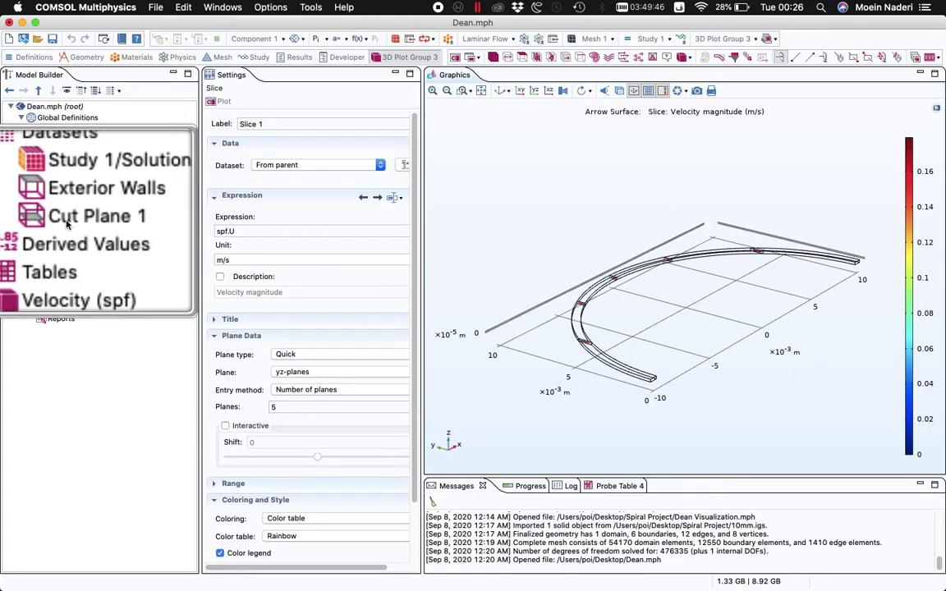
Step: Set the plane type of Cut Plane 1 to General and keep Three points as the plane entry method
left_click(72, 218)
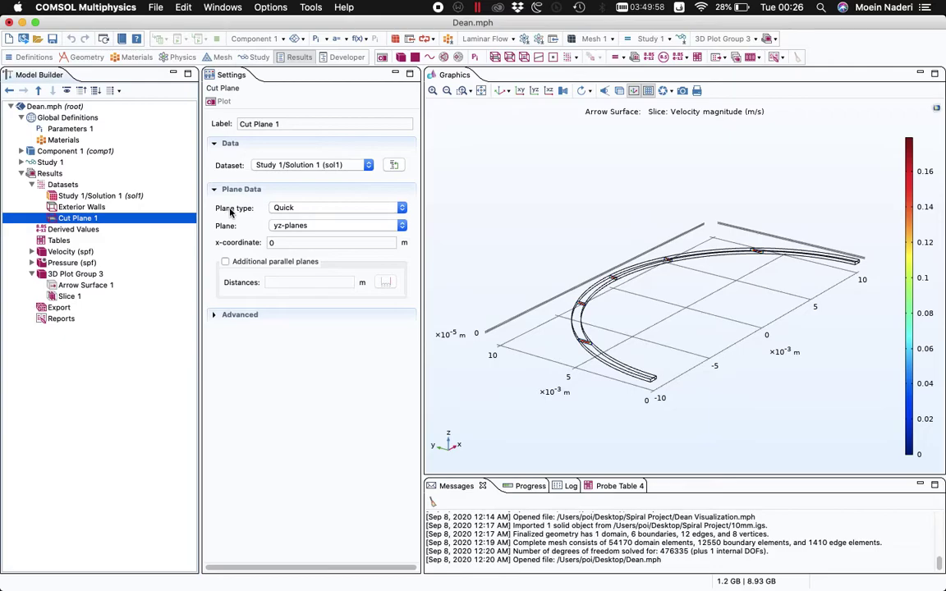
left_click(328, 208)
left_click(327, 218)
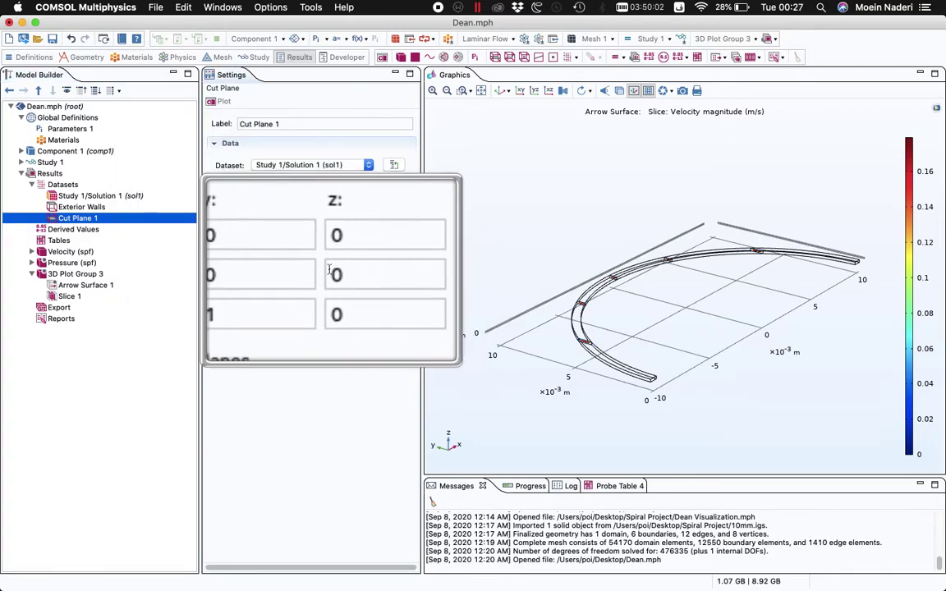
left_click(338, 226)
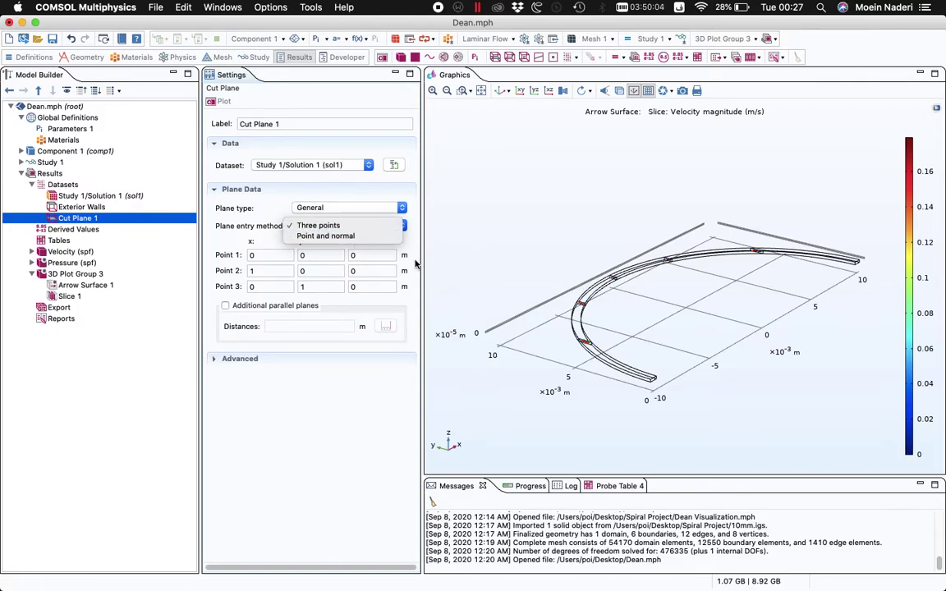
left_click(502, 265)
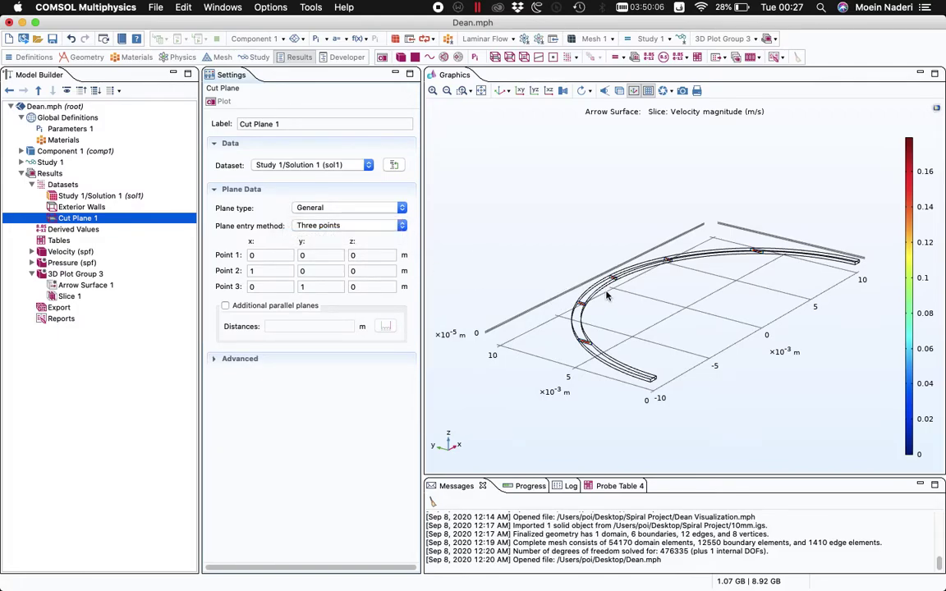